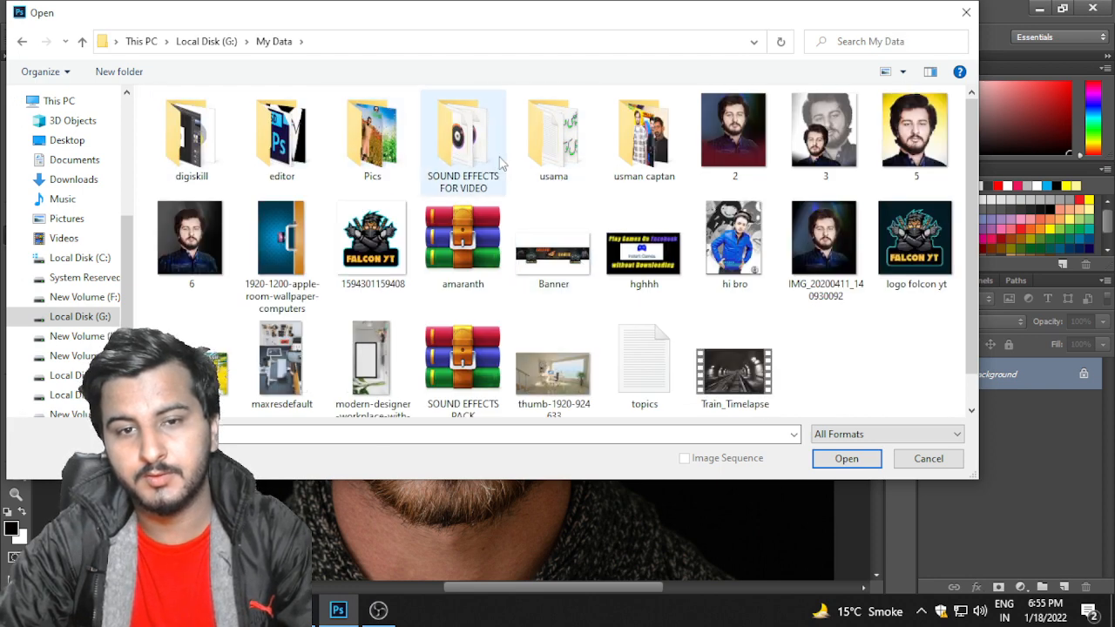
- Open the eye2 and eye3 images from the eyes folder inside the editor folder
{"action": "double_click", "coordinate": [644, 139]}
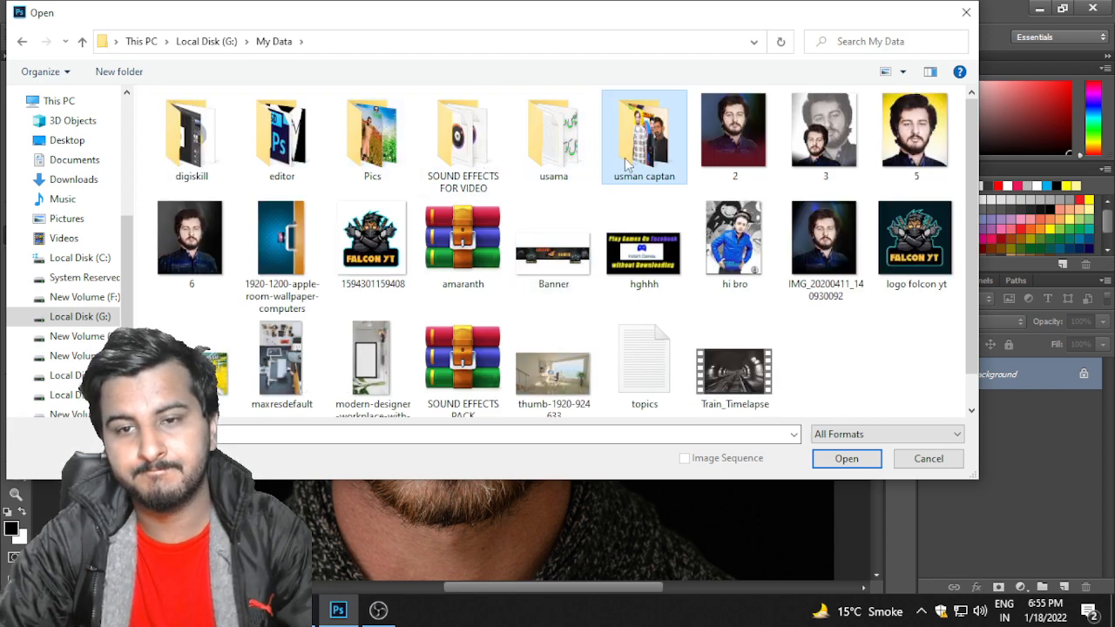
{"action": "key", "text": "alt+Left"}
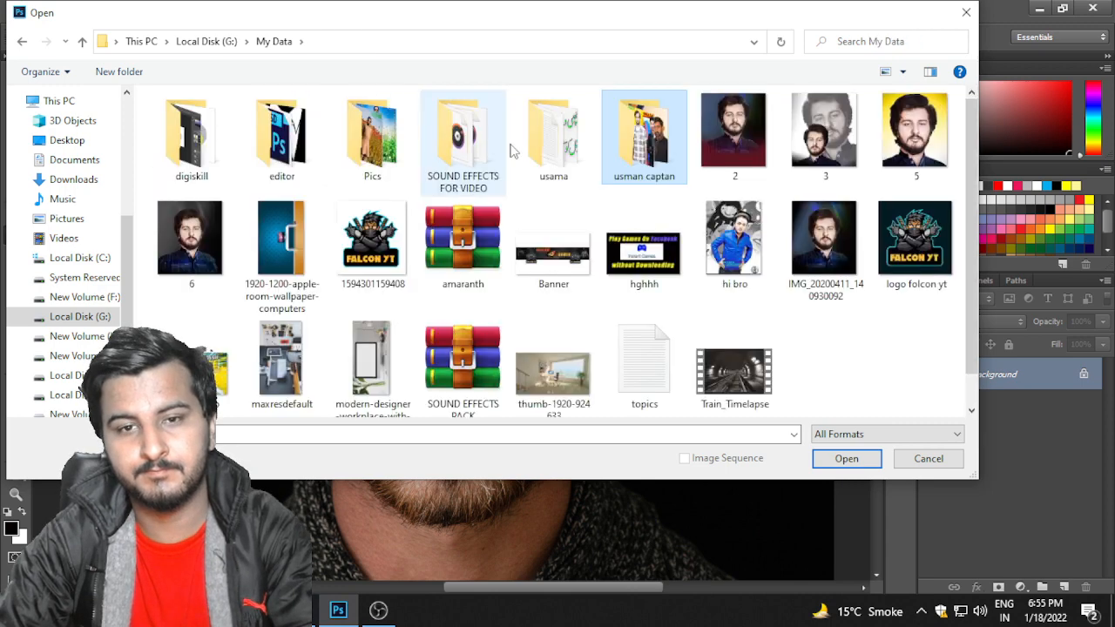
{"action": "double_click", "coordinate": [537, 150]}
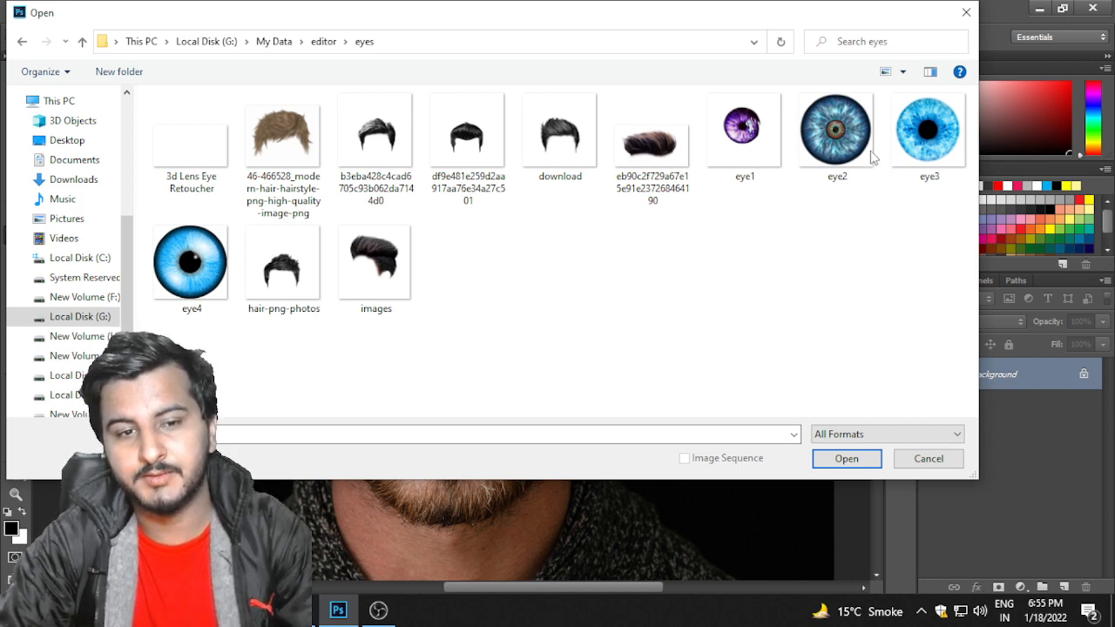
{"action": "left_click", "coordinate": [911, 135]}
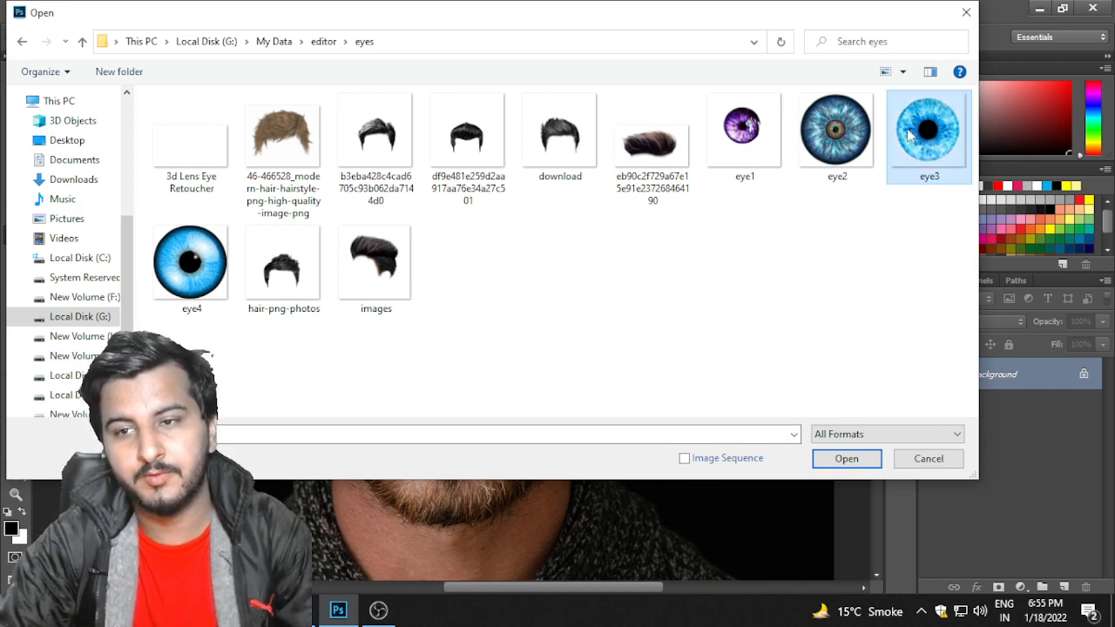
{"action": "left_click", "coordinate": [843, 153], "text": "ctrl"}
{"action": "left_click", "coordinate": [823, 456]}
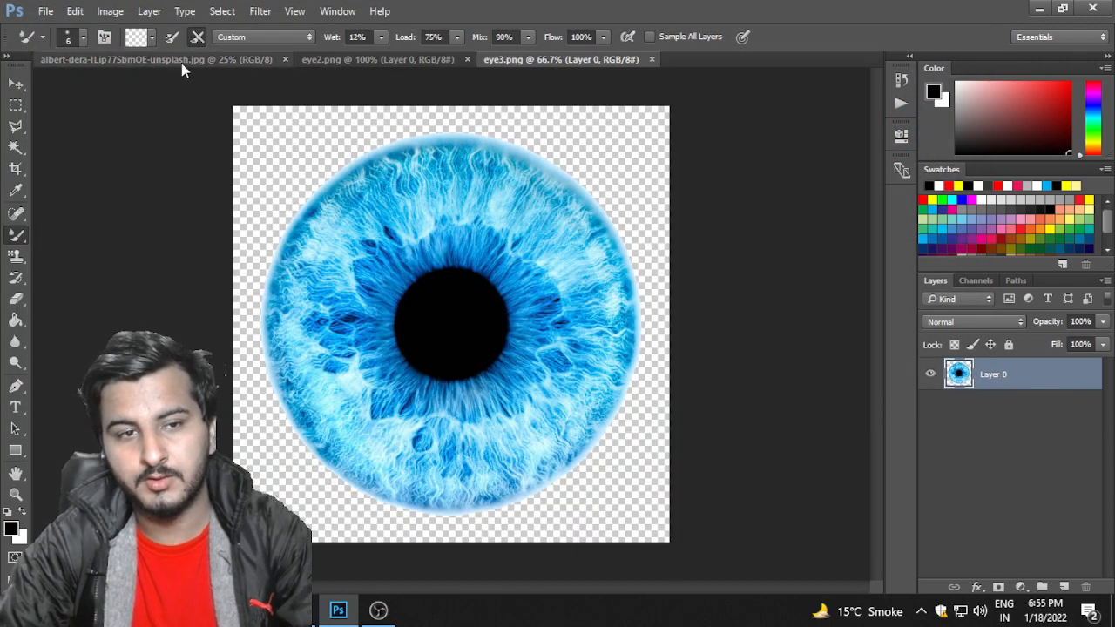
- Copy the eye3 iris into the portrait over the eye on the image's left side and duplicate its layer
{"action": "left_click", "coordinate": [15, 84]}
{"action": "mouse_move", "coordinate": [393, 119]}
{"action": "left_mouse_down"}
{"action": "mouse_move", "coordinate": [349, 131]}
{"action": "mouse_move", "coordinate": [124, 70]}
{"action": "mouse_move", "coordinate": [447, 270]}
{"action": "left_mouse_up"}
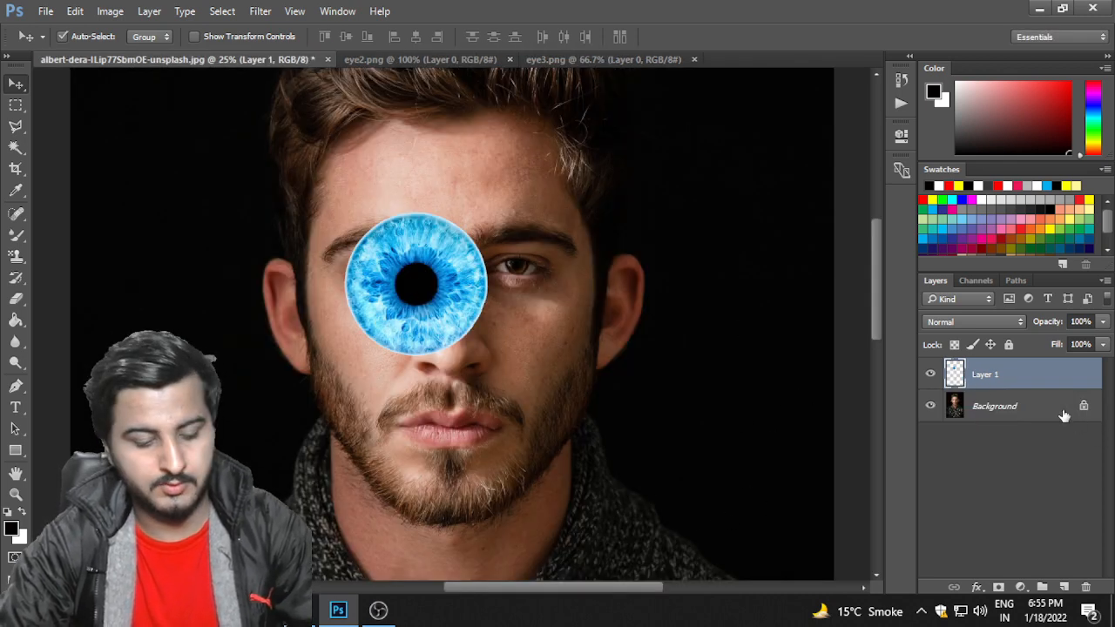
{"action": "key", "text": "ctrl+j"}
- Convert both iris layers, Layer 1 copy and Layer 1, to smart objects
{"action": "right_click", "coordinate": [968, 381]}
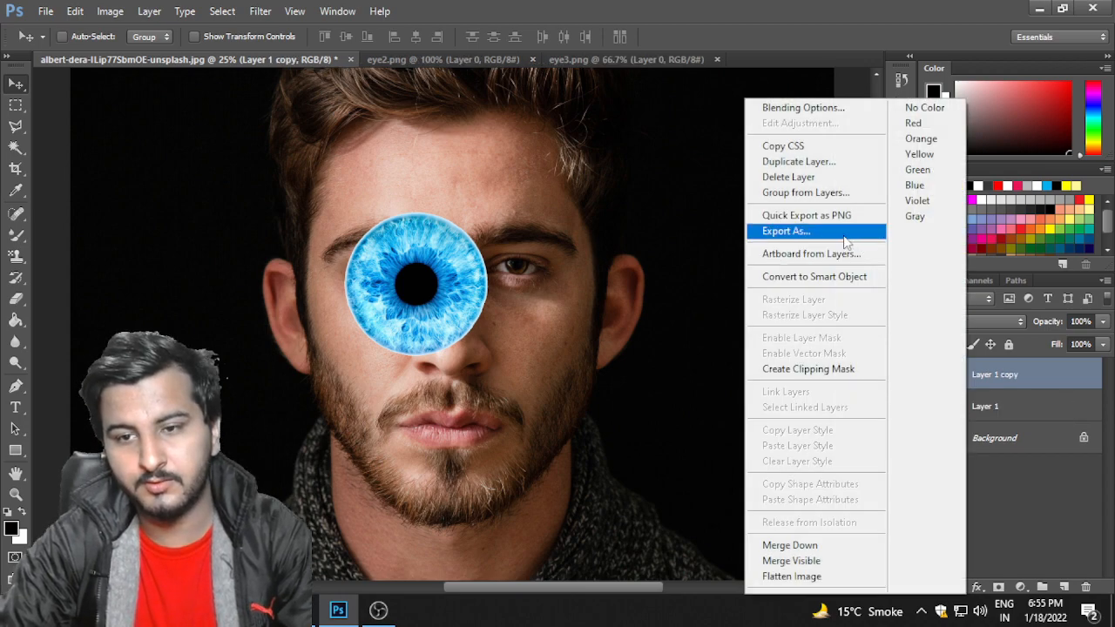
{"action": "left_click", "coordinate": [825, 277]}
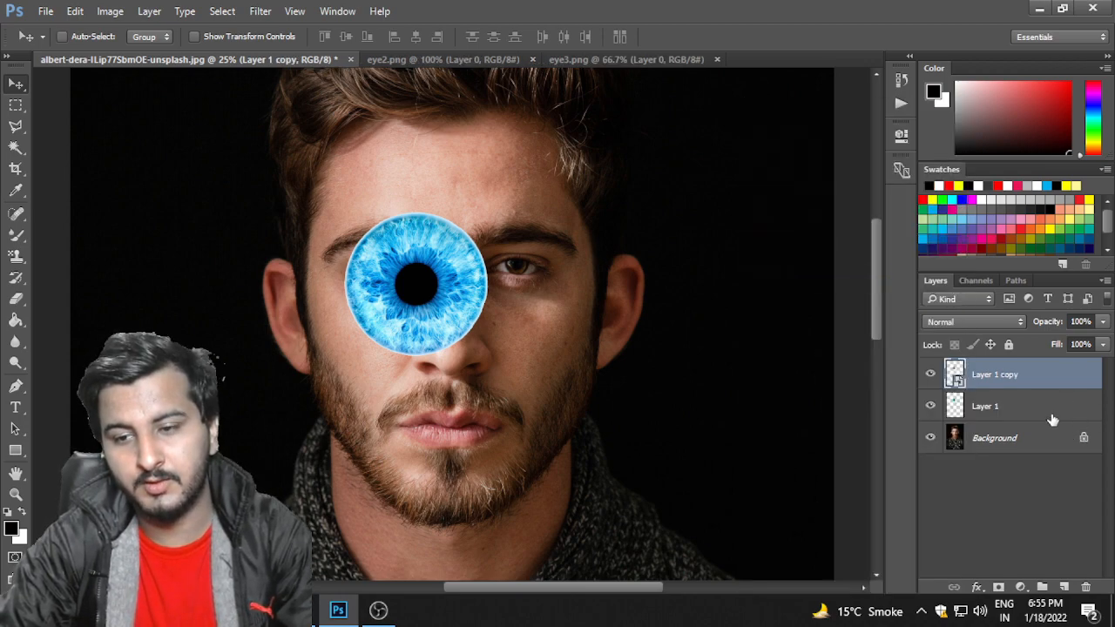
{"action": "left_click", "coordinate": [944, 404]}
{"action": "right_click", "coordinate": [1001, 405]}
{"action": "left_click", "coordinate": [862, 276]}
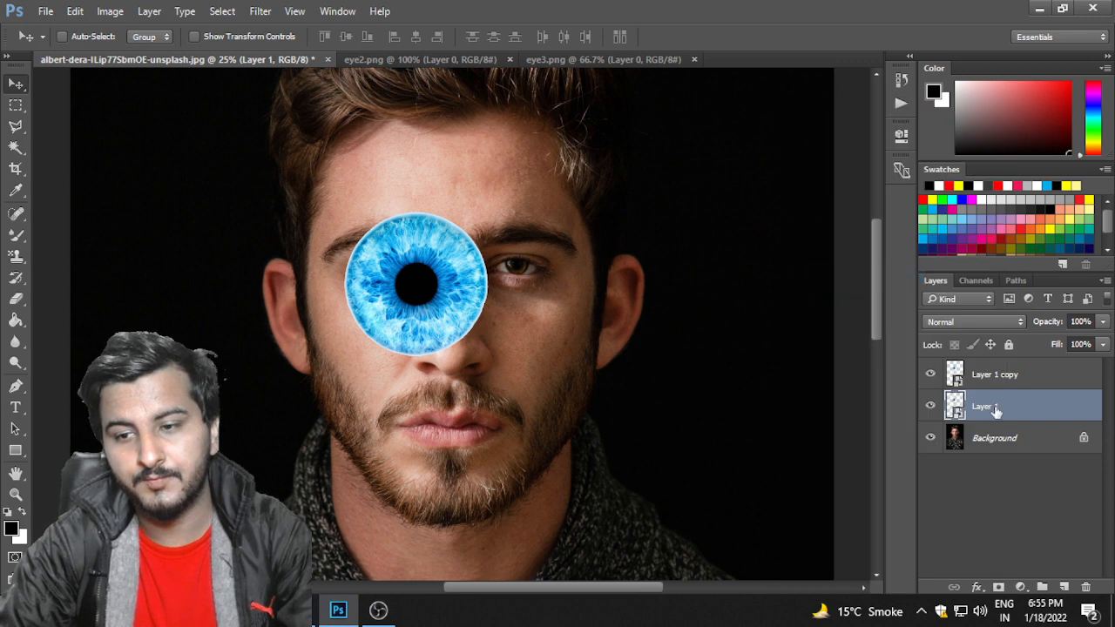
- Hide Layer 1 copy and scale the Layer 1 iris down to about 28.6%
{"action": "left_click", "coordinate": [1003, 376]}
{"action": "left_click", "coordinate": [930, 373]}
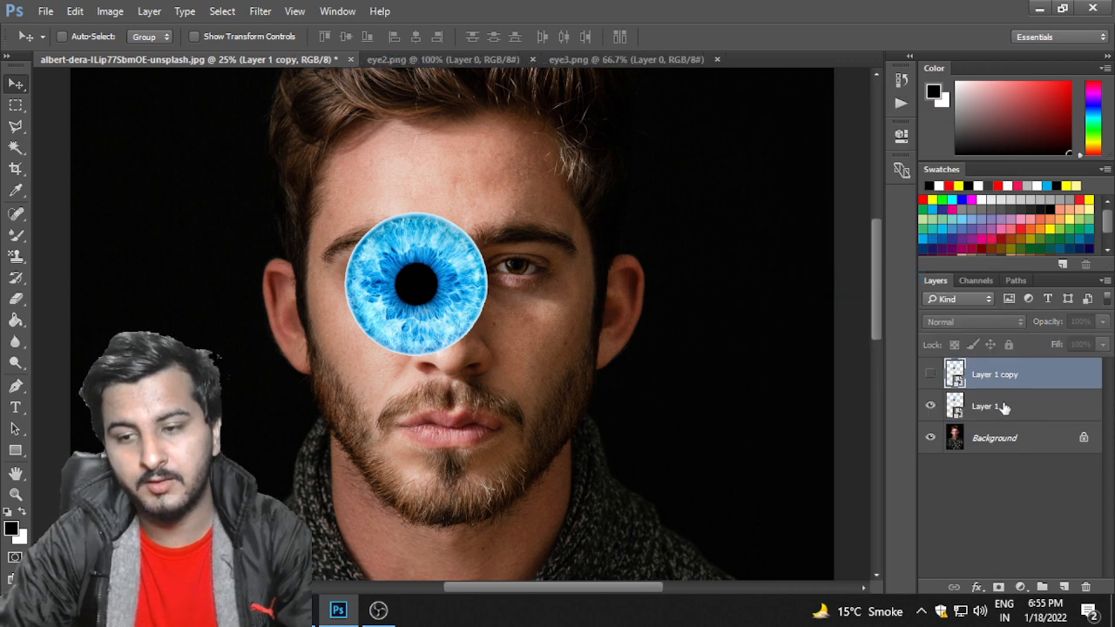
{"action": "left_click", "coordinate": [1003, 408]}
{"action": "key", "text": "ctrl+t"}
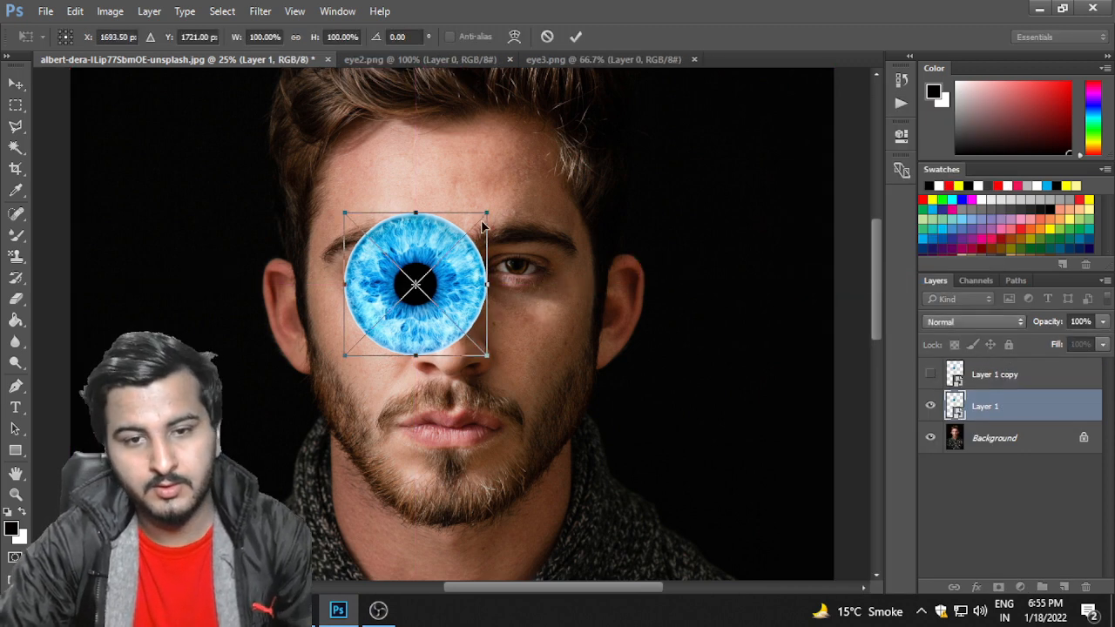
{"action": "left_click_drag", "start_coordinate": [484, 216], "coordinate": [389, 328]}
{"action": "key", "text": "ctrl+plus"}
{"action": "key", "text": "ctrl+plus"}
{"action": "key", "text": "ctrl+plus"}
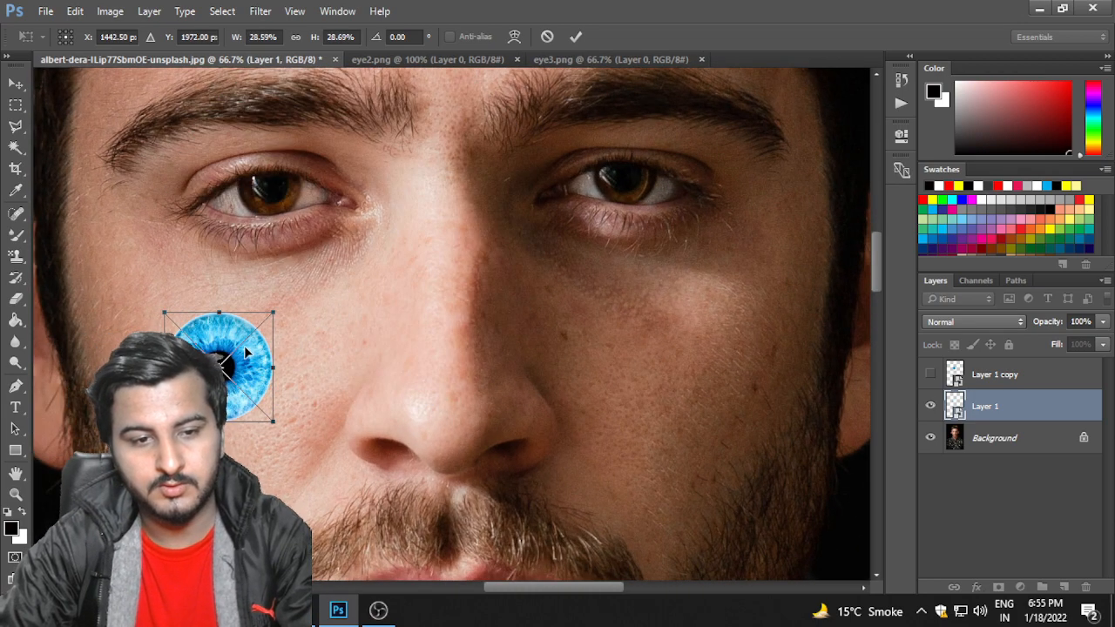
- Move the iris over the eye on the image's left side and shrink it to about 17.2% to match the natural iris
{"action": "left_click_drag", "start_coordinate": [247, 352], "coordinate": [290, 179]}
{"action": "key", "text": "ctrl+plus"}
{"action": "left_click_drag", "start_coordinate": [367, 229], "coordinate": [779, 394]}
{"action": "left_click_drag", "start_coordinate": [654, 246], "coordinate": [599, 289]}
{"action": "mouse_move", "coordinate": [611, 333]}
{"action": "left_mouse_down"}
{"action": "mouse_move", "coordinate": [622, 319]}
{"action": "mouse_move", "coordinate": [634, 336]}
{"action": "mouse_move", "coordinate": [622, 320]}
{"action": "left_mouse_up"}
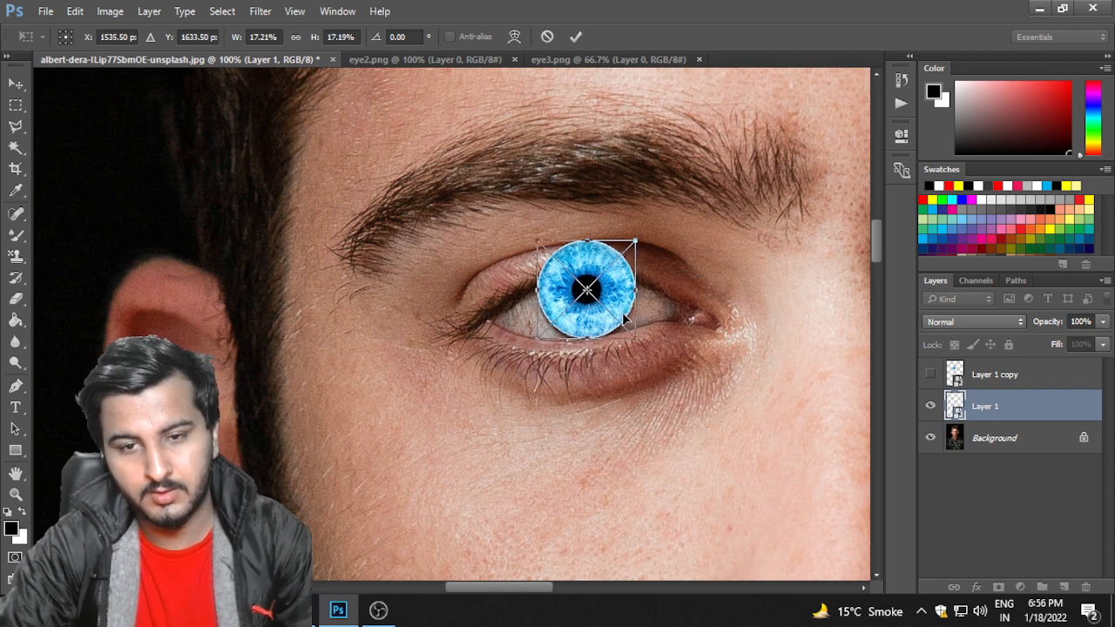
{"action": "left_click", "coordinate": [577, 37]}
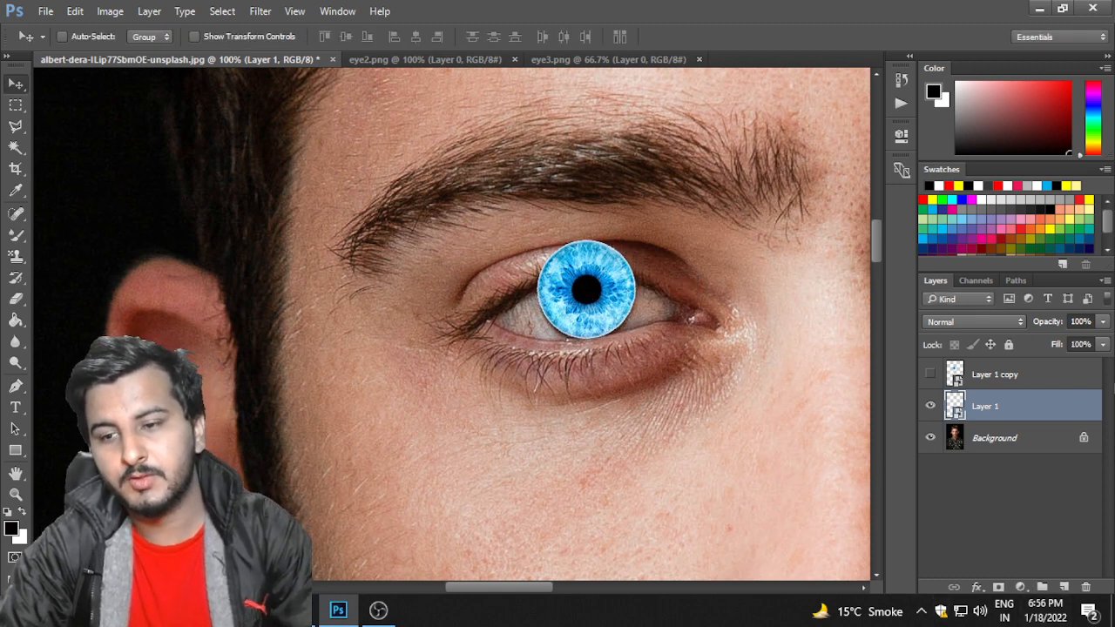
- Nudge the Layer 1 iris slightly downward to align it with the eye
{"action": "key", "text": "Down"}
{"action": "key", "text": "Down"}
{"action": "key", "text": "Down"}
{"action": "key", "text": "Down"}
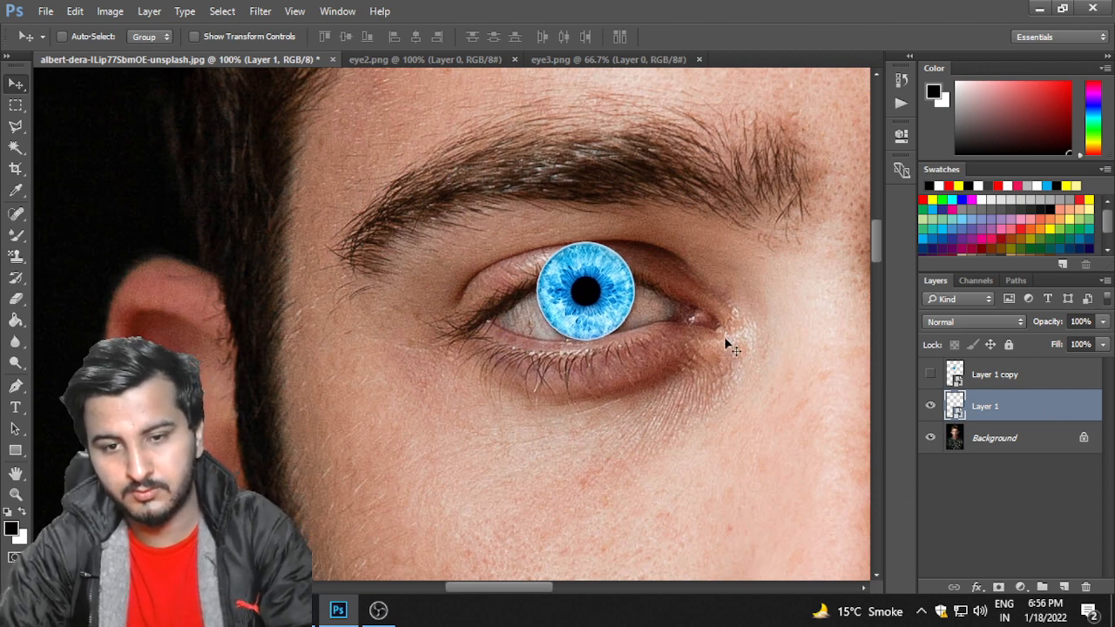
- Try the Screen and Color Dodge blend modes on Layer 1, and set it back to Normal
{"action": "left_click", "coordinate": [940, 322]}
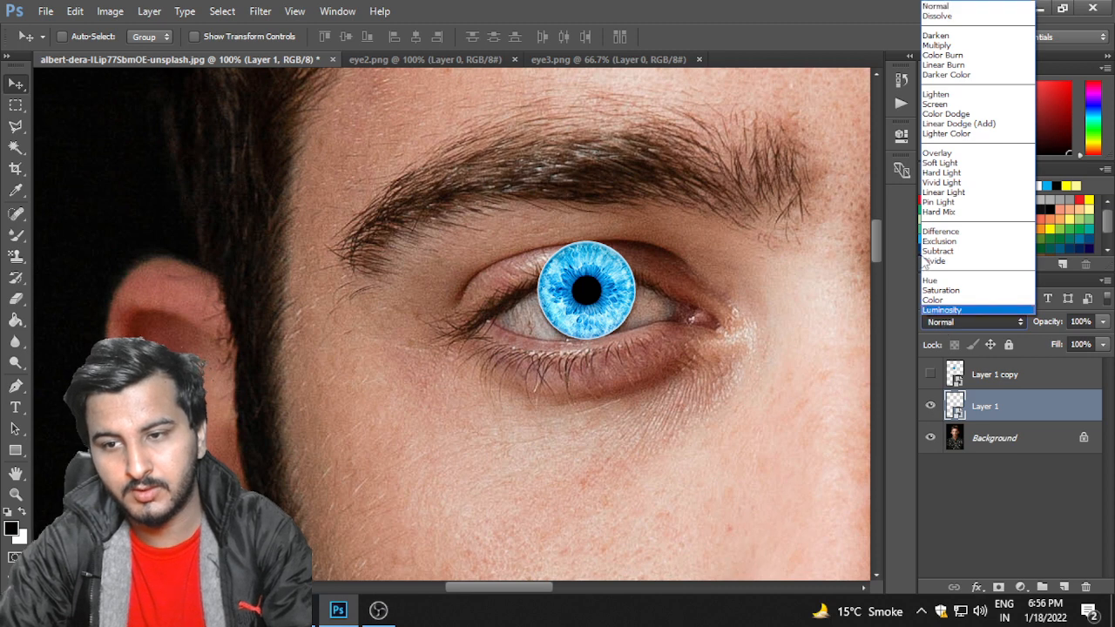
{"action": "left_click", "coordinate": [951, 104]}
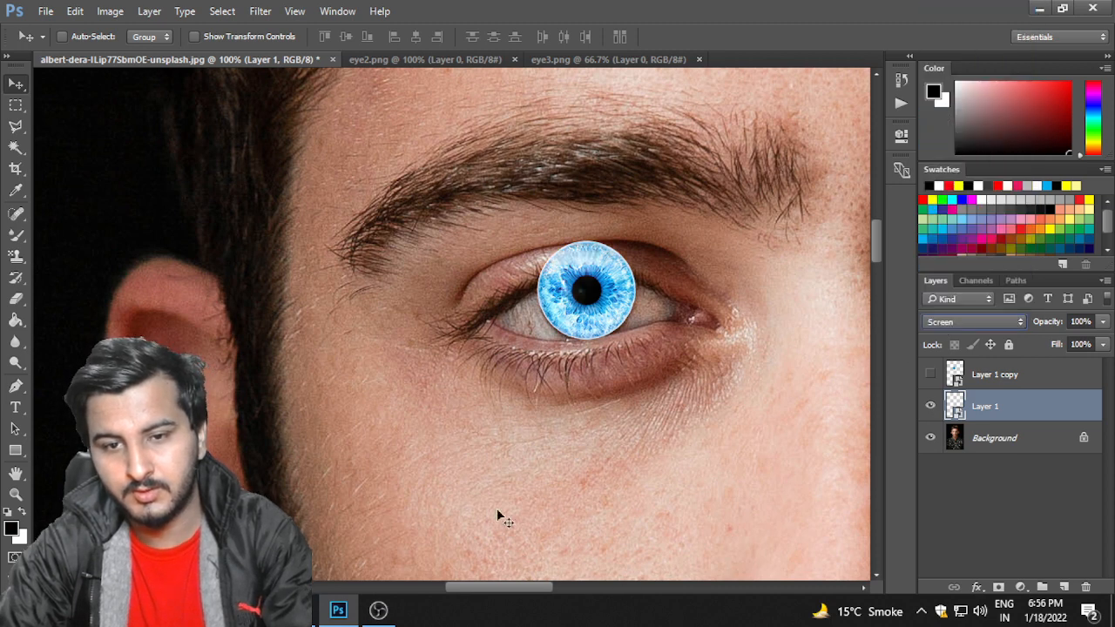
{"action": "key", "text": "Down"}
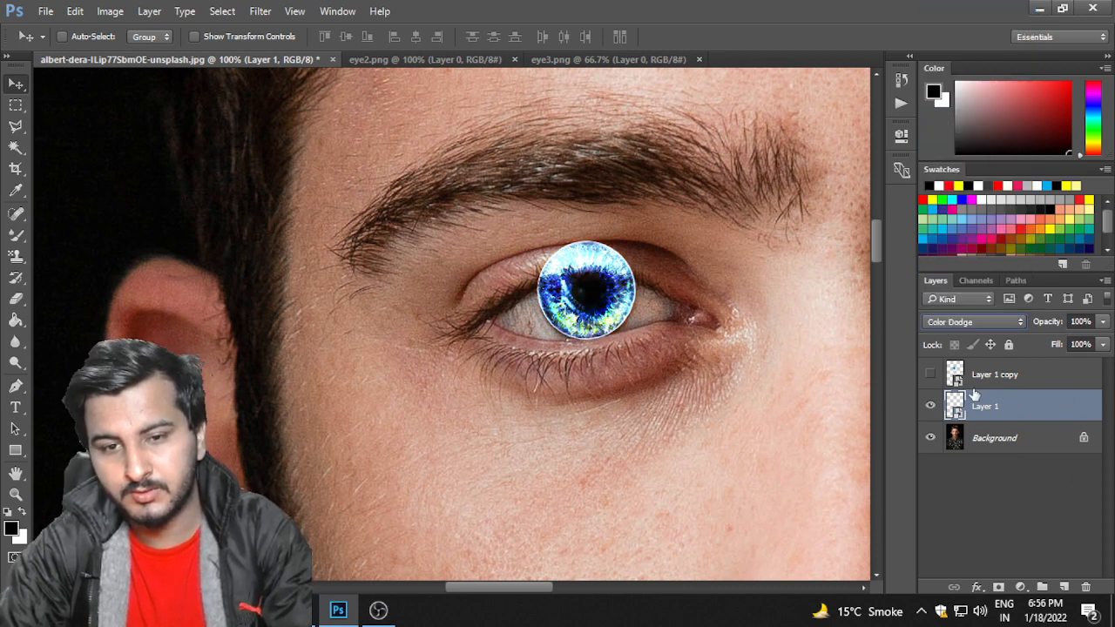
{"action": "key", "text": "Up"}
{"action": "left_click", "coordinate": [963, 321]}
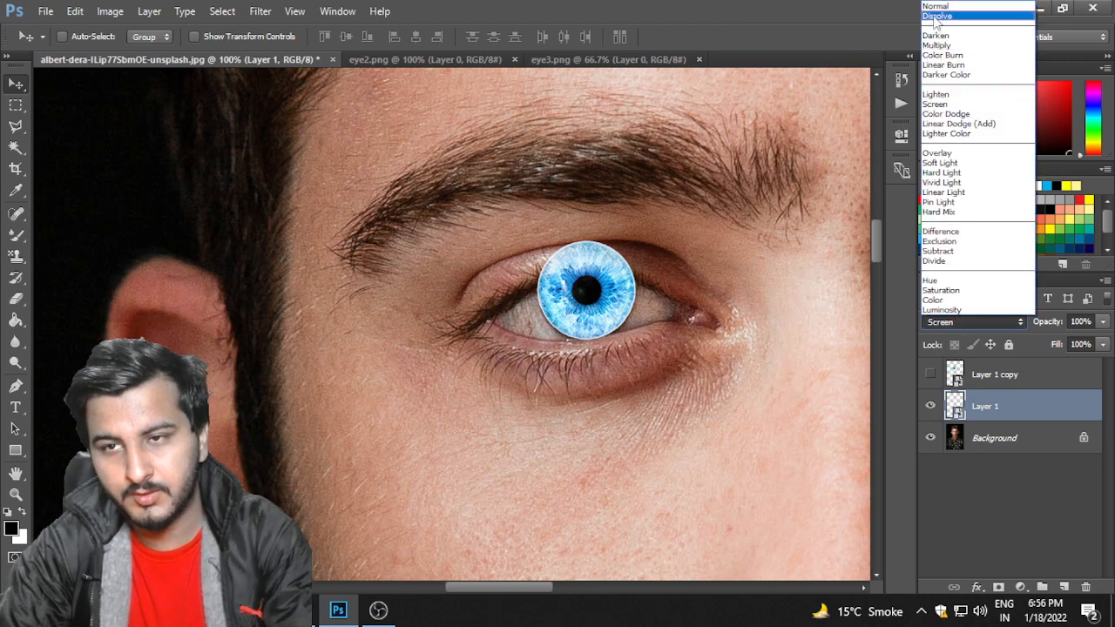
{"action": "left_click", "coordinate": [935, 6]}
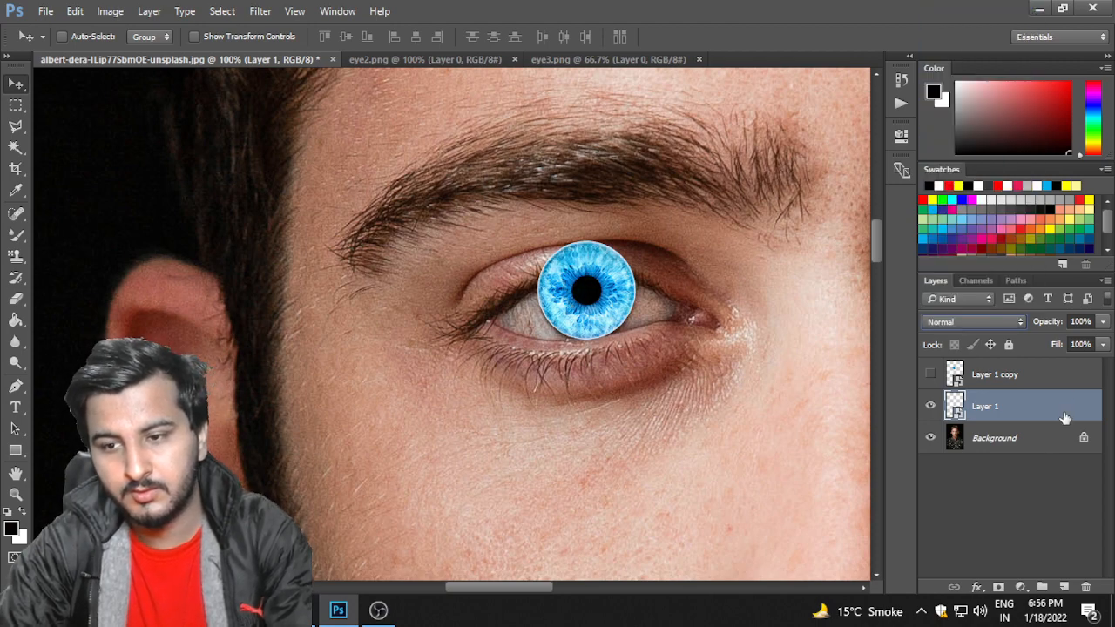
- Rasterize Layer 1 and erase the iris edges overlapping the eyelids with a 69 px Eraser at 0% hardness
{"action": "right_click", "coordinate": [1017, 405]}
{"action": "left_click", "coordinate": [809, 362]}
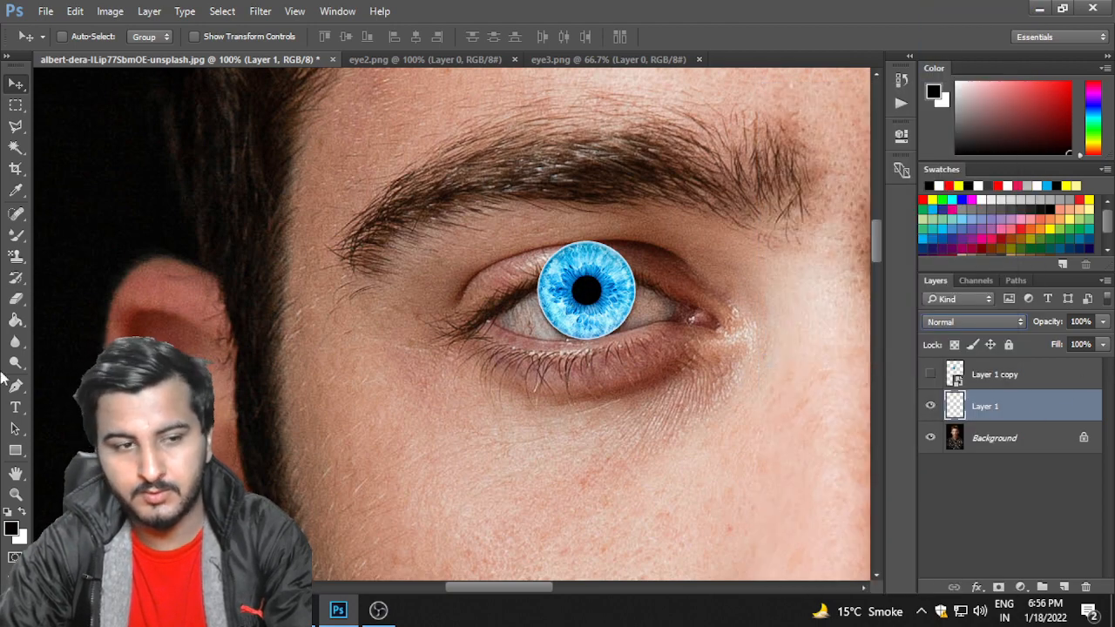
{"action": "left_click", "coordinate": [19, 300]}
{"action": "right_click", "coordinate": [530, 234]}
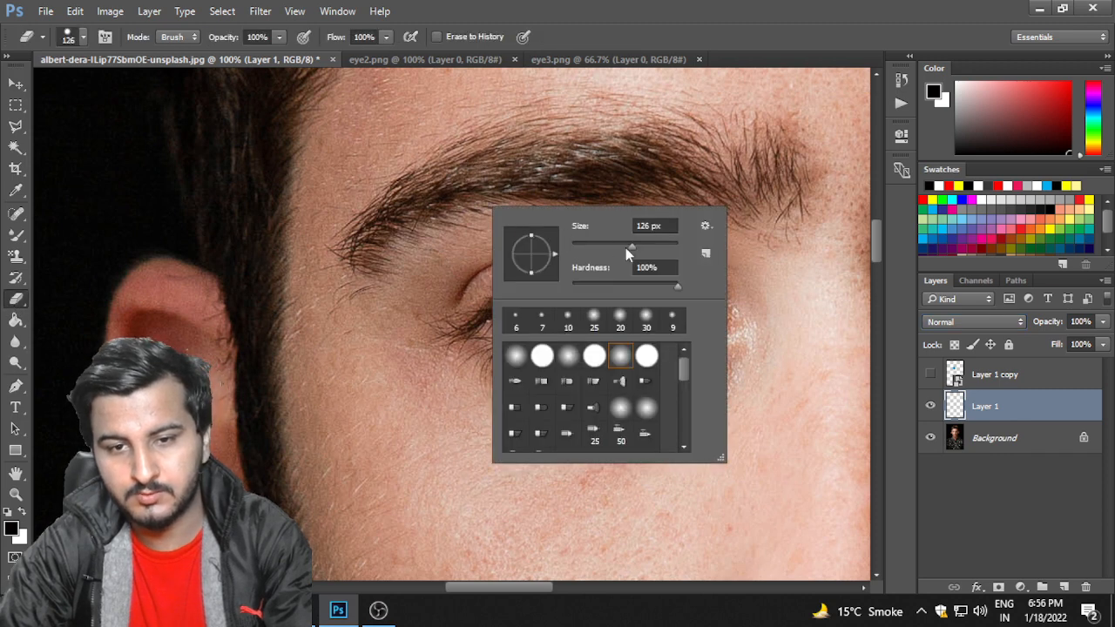
{"action": "mouse_move", "coordinate": [631, 247]}
{"action": "left_mouse_down"}
{"action": "mouse_move", "coordinate": [642, 249]}
{"action": "mouse_move", "coordinate": [607, 244]}
{"action": "left_mouse_up"}
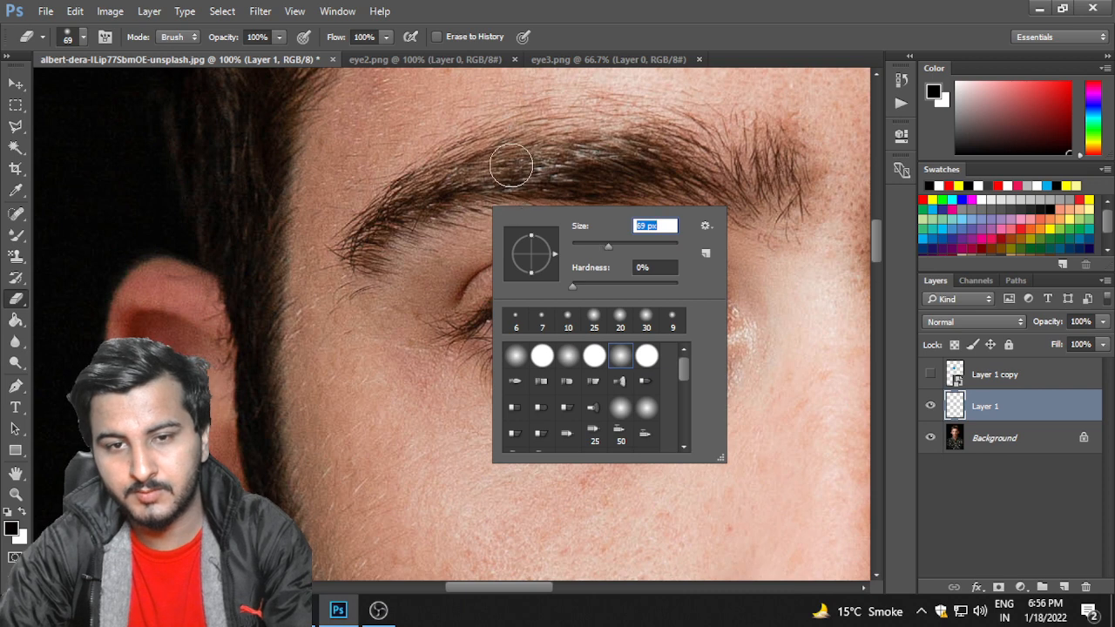
{"action": "key", "text": "Return"}
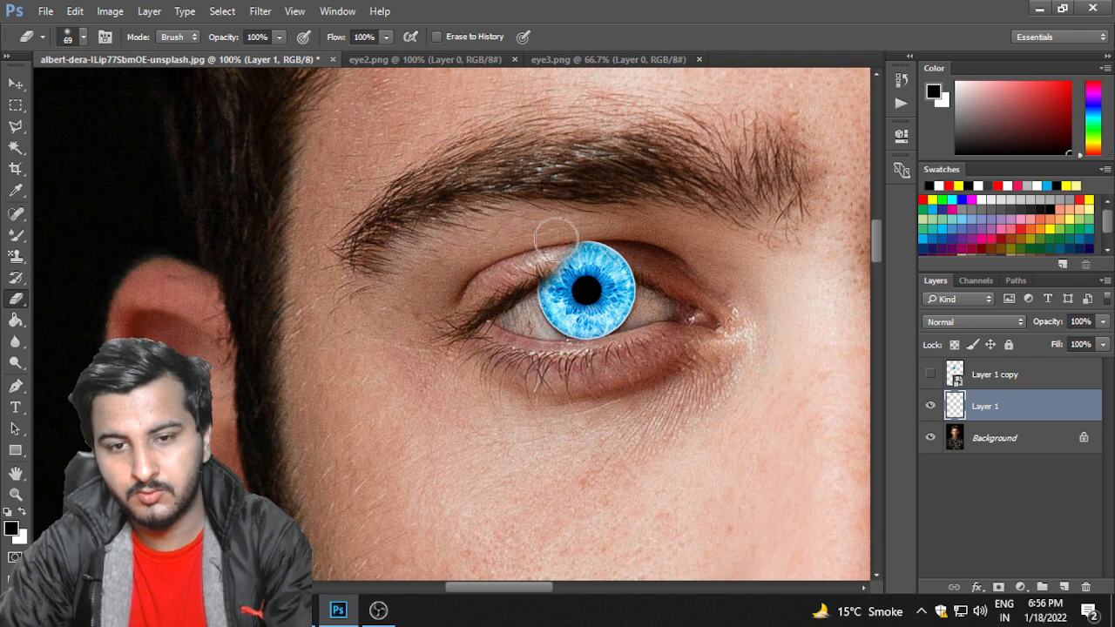
{"action": "mouse_move", "coordinate": [540, 246]}
{"action": "left_mouse_down"}
{"action": "mouse_move", "coordinate": [595, 243]}
{"action": "mouse_move", "coordinate": [540, 245]}
{"action": "mouse_move", "coordinate": [549, 241]}
{"action": "mouse_move", "coordinate": [537, 248]}
{"action": "mouse_move", "coordinate": [547, 262]}
{"action": "mouse_move", "coordinate": [525, 255]}
{"action": "mouse_move", "coordinate": [599, 224]}
{"action": "mouse_move", "coordinate": [617, 232]}
{"action": "mouse_move", "coordinate": [622, 255]}
{"action": "mouse_move", "coordinate": [646, 263]}
{"action": "mouse_move", "coordinate": [631, 247]}
{"action": "mouse_move", "coordinate": [651, 264]}
{"action": "mouse_move", "coordinate": [620, 259]}
{"action": "left_mouse_up"}
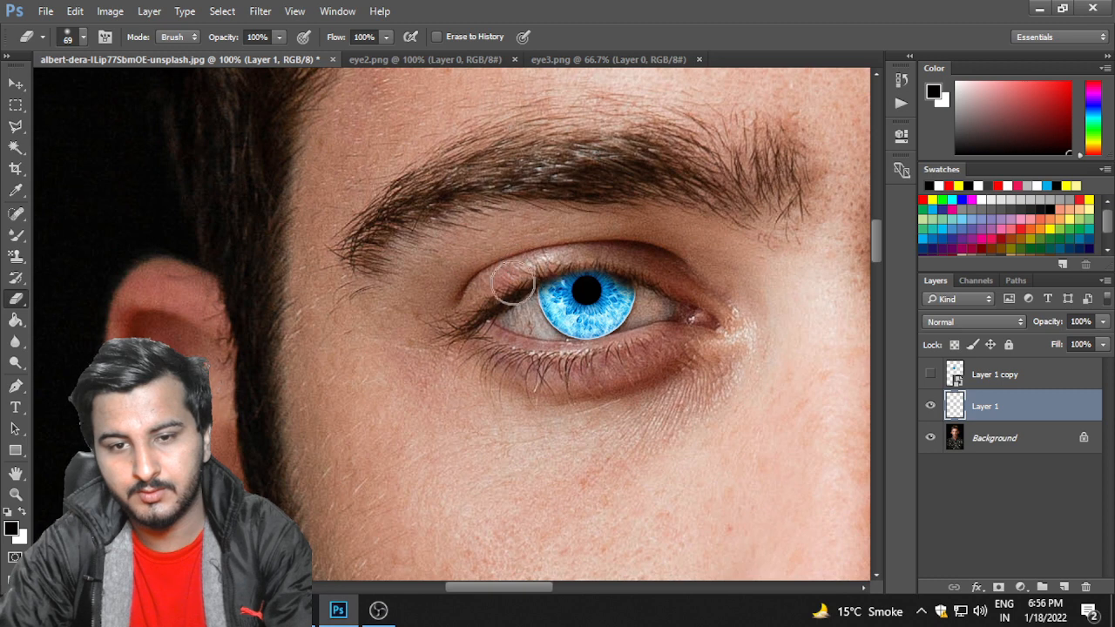
{"action": "mouse_move", "coordinate": [520, 334]}
{"action": "left_mouse_down"}
{"action": "mouse_move", "coordinate": [544, 362]}
{"action": "mouse_move", "coordinate": [589, 366]}
{"action": "mouse_move", "coordinate": [632, 349]}
{"action": "mouse_move", "coordinate": [678, 286]}
{"action": "left_mouse_up"}
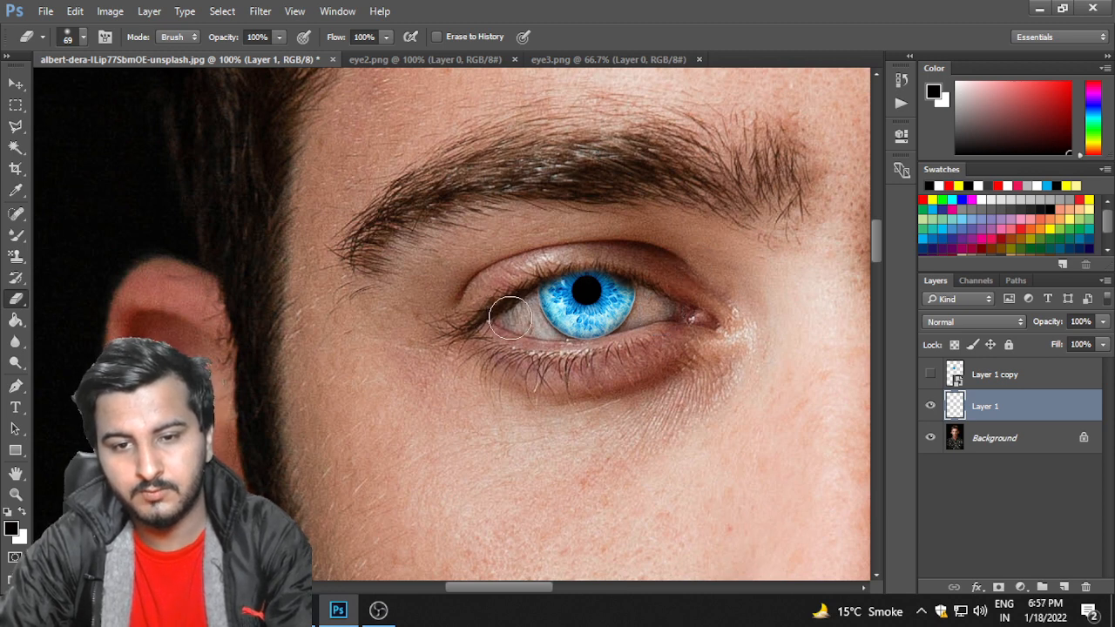
- Compare darkening and lightening blend modes on Layer 1 and set it to Screen
{"action": "left_click", "coordinate": [960, 321]}
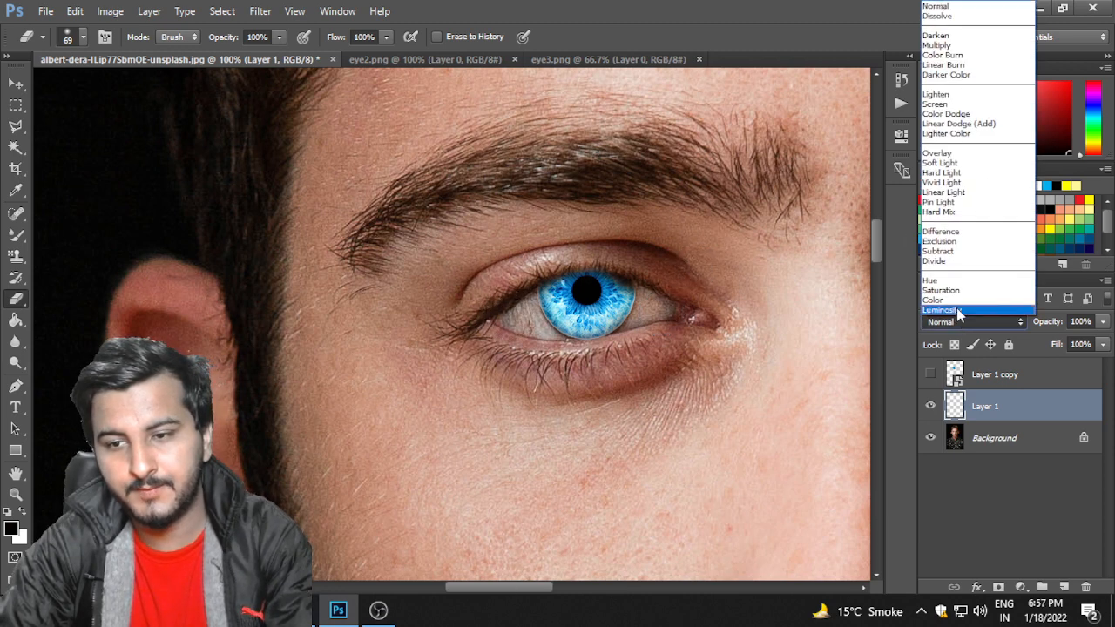
{"action": "left_click", "coordinate": [945, 54]}
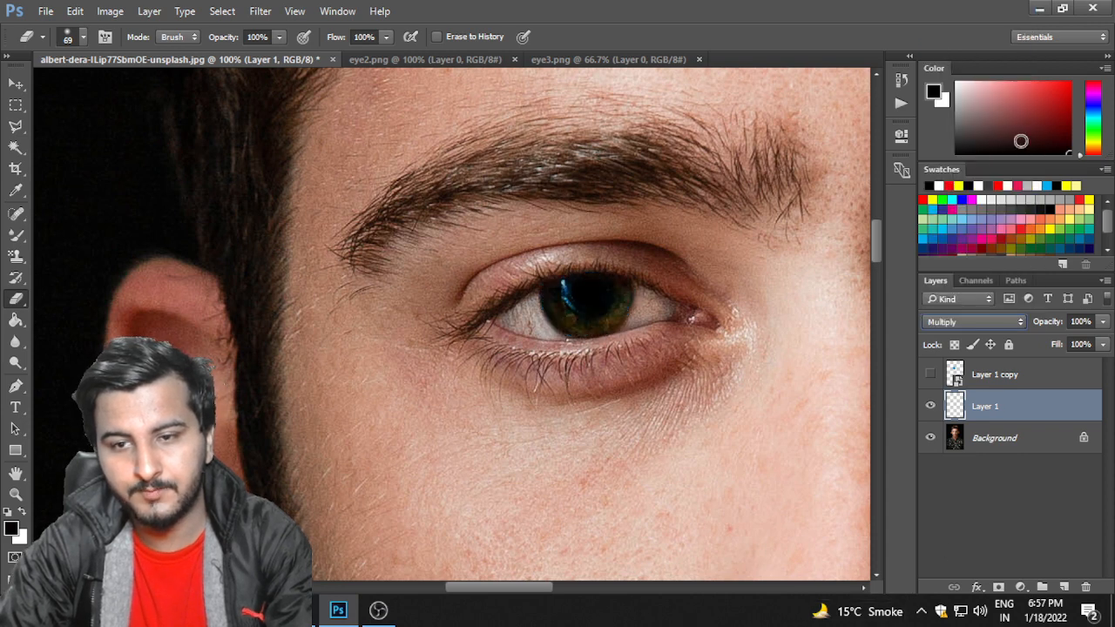
{"action": "key", "text": "Down"}
{"action": "key", "text": "Down"}
{"action": "key", "text": "Down"}
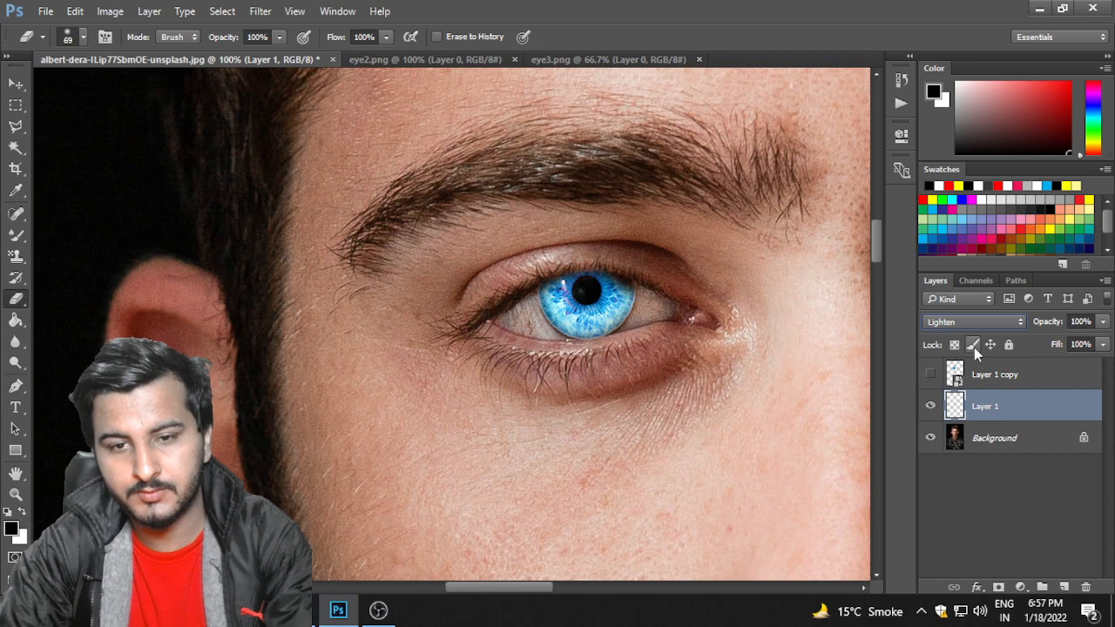
{"action": "key", "text": "Down"}
- Examine the blended blue iris against the whole portrait and up close
{"action": "key", "text": "ctrl+minus"}
{"action": "key", "text": "ctrl+minus"}
{"action": "key", "text": "ctrl+minus"}
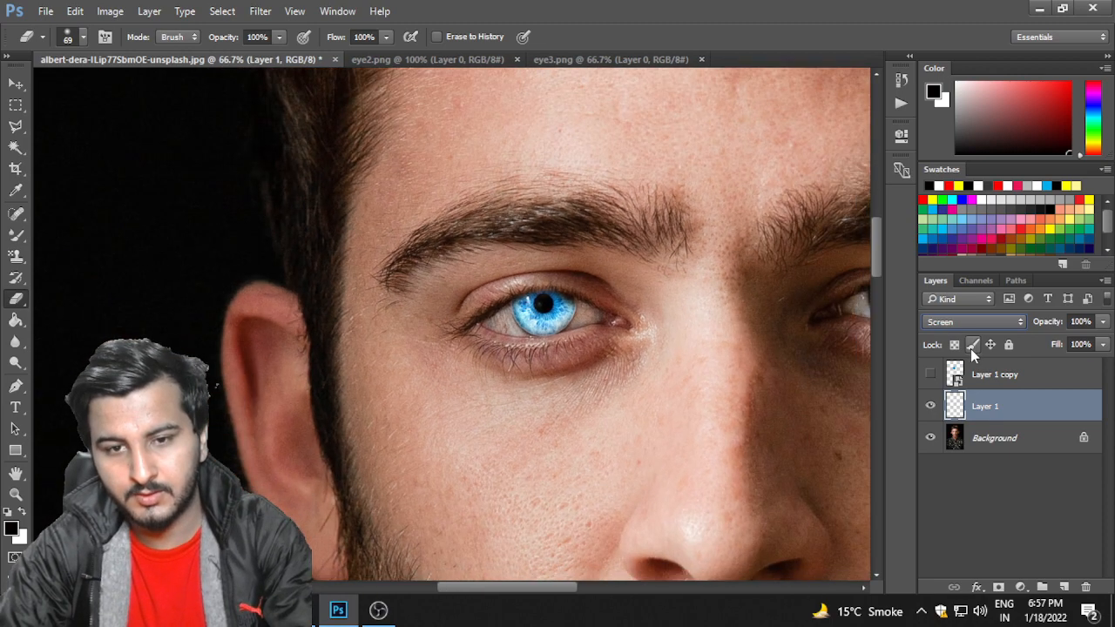
{"action": "key", "text": "ctrl+minus"}
{"action": "key", "text": "ctrl+minus"}
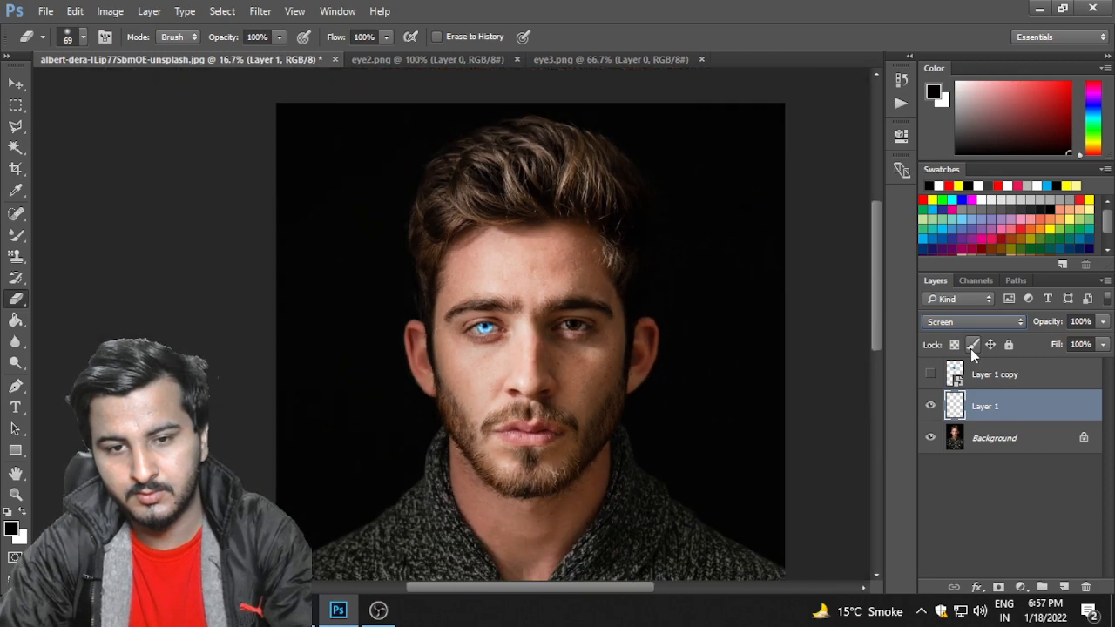
{"action": "key", "text": "ctrl+plus"}
{"action": "key", "text": "ctrl+plus"}
{"action": "key", "text": "ctrl+plus"}
{"action": "key", "text": "ctrl+plus"}
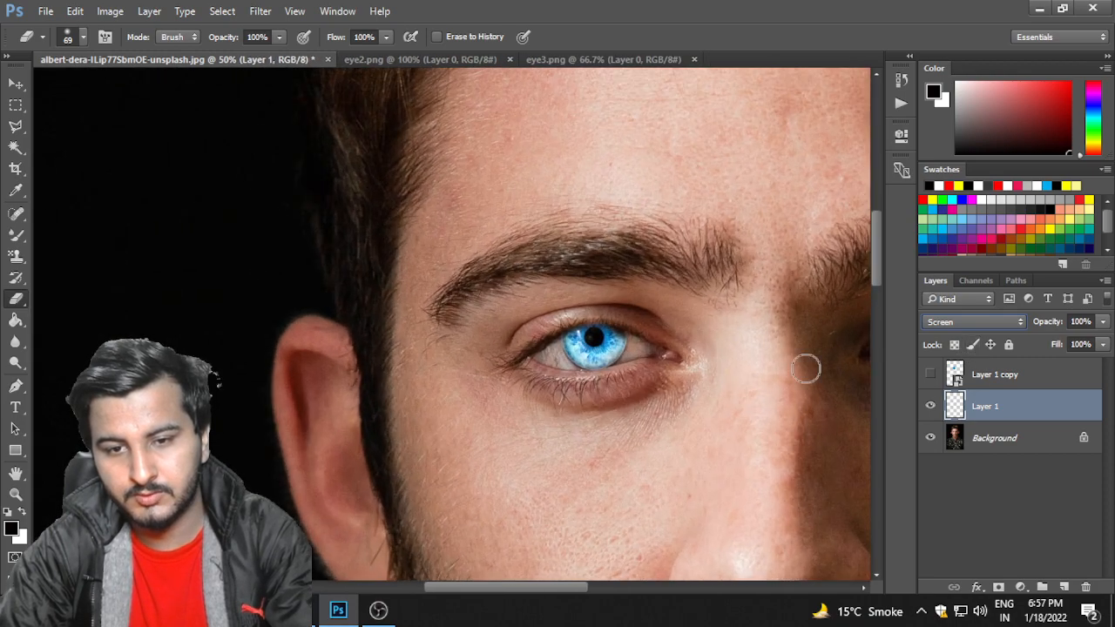
{"action": "key", "text": "ctrl+plus"}
{"action": "scroll", "coordinate": [619, 370], "scroll_direction": "left", "scroll_amount": 3}
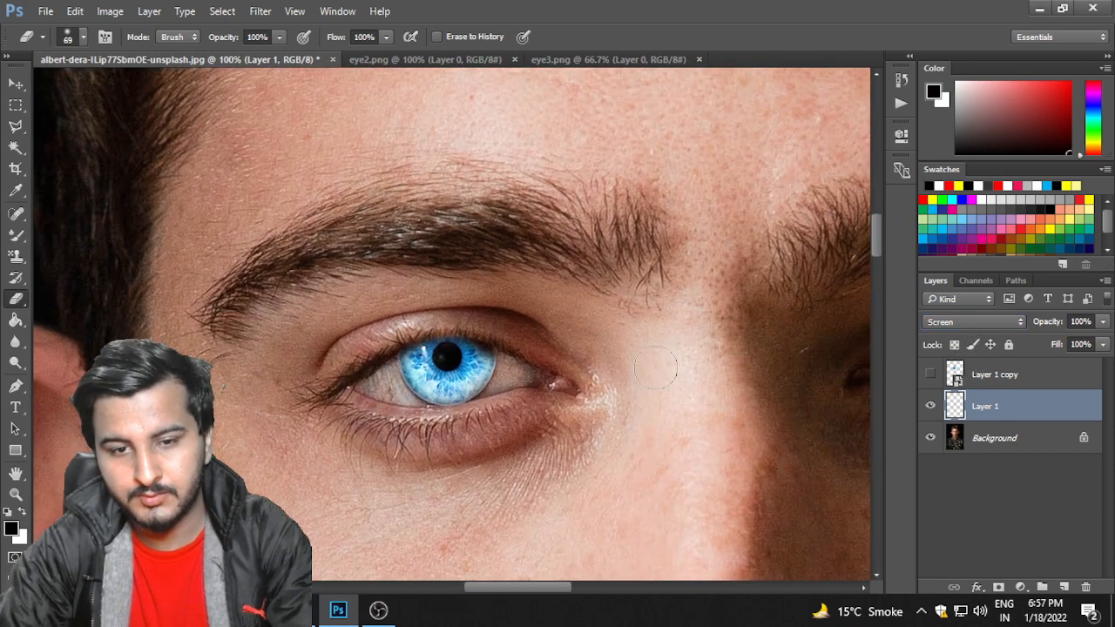
- Show the hidden Layer 1 copy and make it the active layer for the Move tool
{"action": "left_click", "coordinate": [15, 85]}
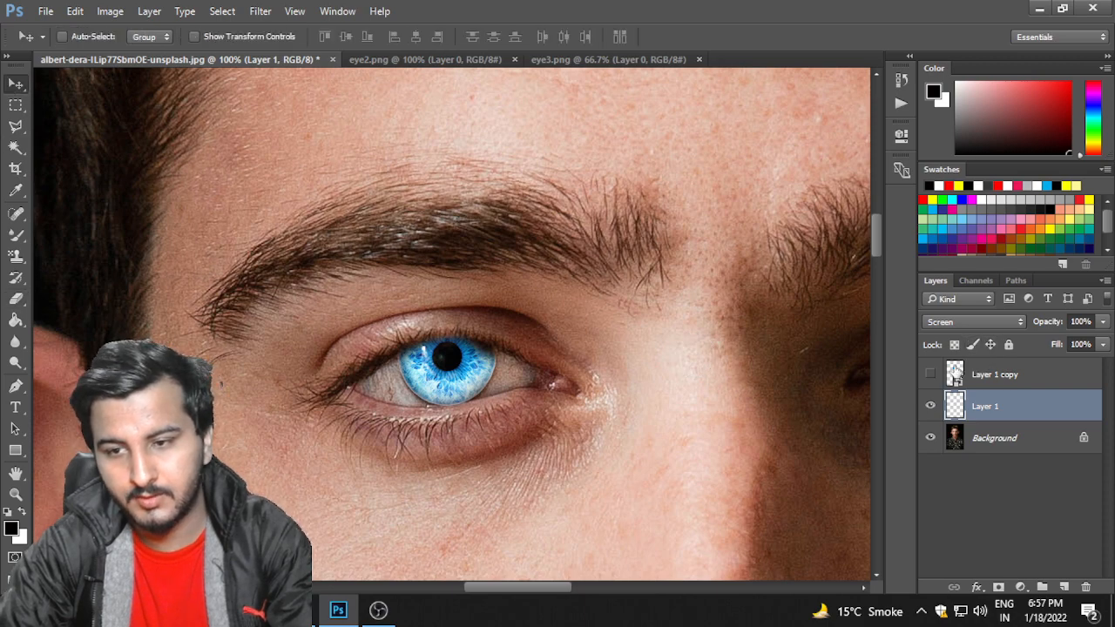
{"action": "left_click", "coordinate": [929, 375]}
{"action": "left_click", "coordinate": [955, 375]}
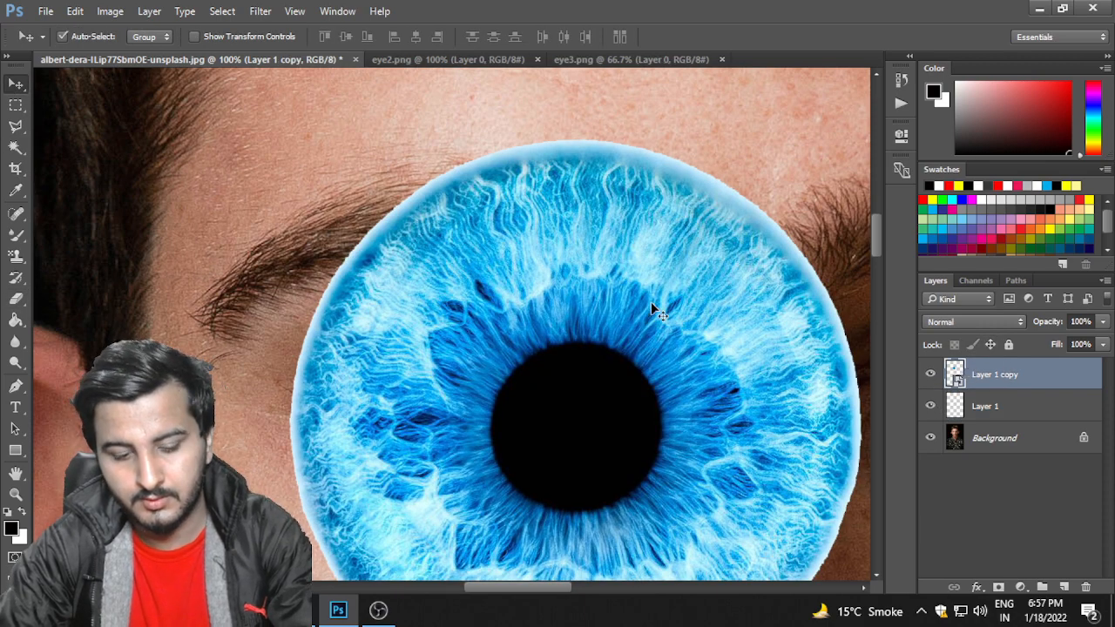
- Scale the Layer 1 copy iris down to about 16% and place it over the man's other, still brown eye
{"action": "key", "text": "ctrl+minus"}
{"action": "key", "text": "ctrl+t"}
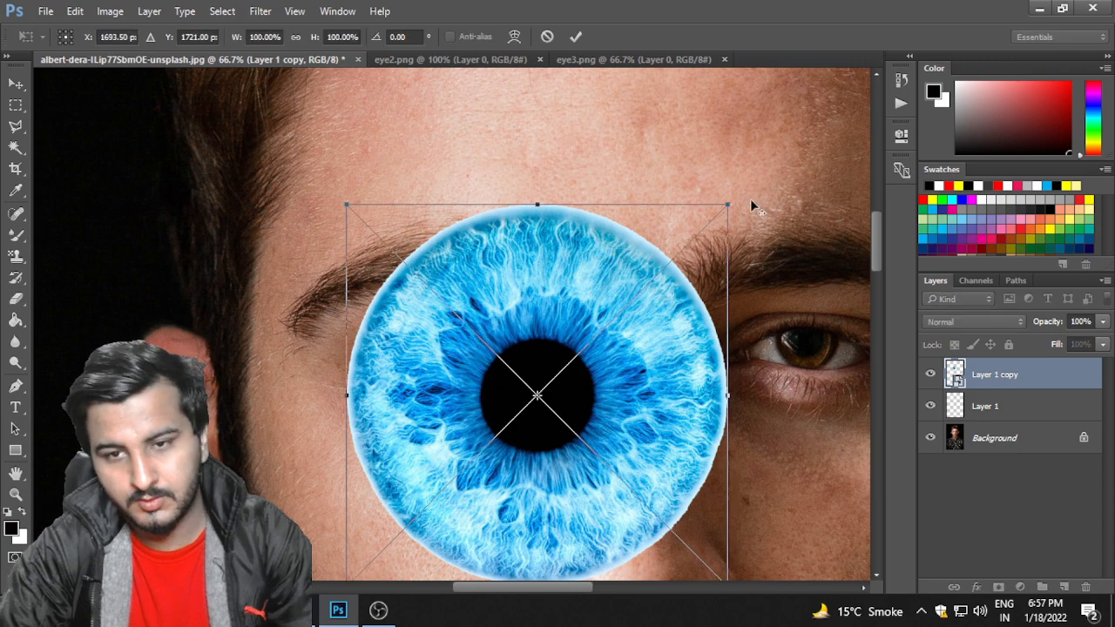
{"action": "left_click_drag", "start_coordinate": [728, 204], "coordinate": [788, 317]}
{"action": "key", "text": "ctrl+plus"}
{"action": "left_click_drag", "start_coordinate": [823, 425], "coordinate": [393, 439]}
{"action": "left_click_drag", "start_coordinate": [534, 362], "coordinate": [535, 361]}
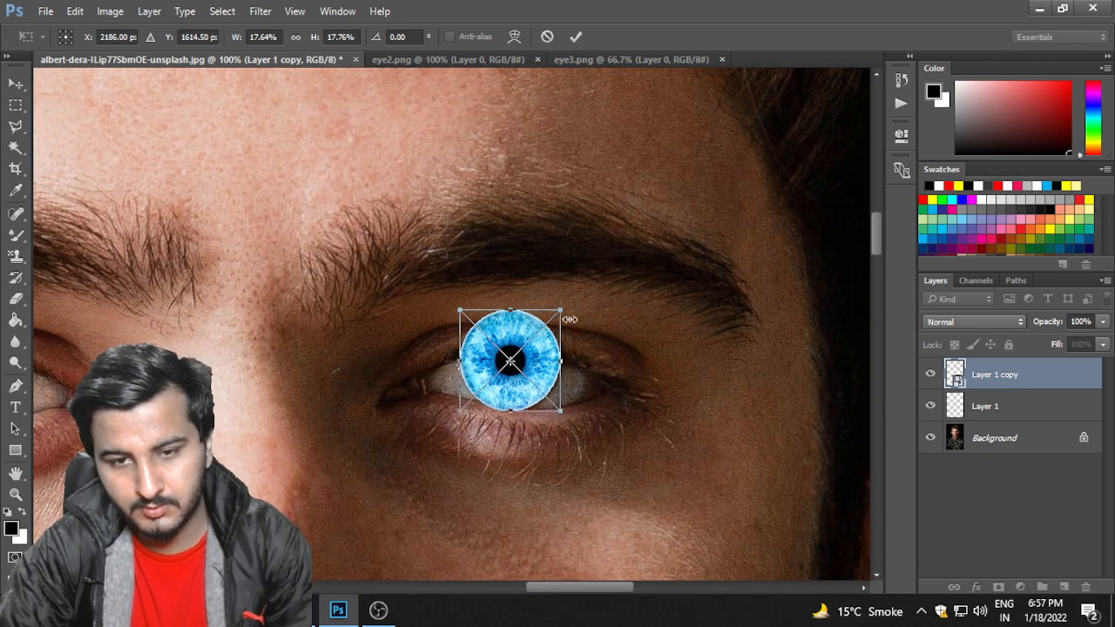
{"action": "left_click_drag", "start_coordinate": [566, 307], "coordinate": [547, 335]}
{"action": "key", "text": "ctrl+plus"}
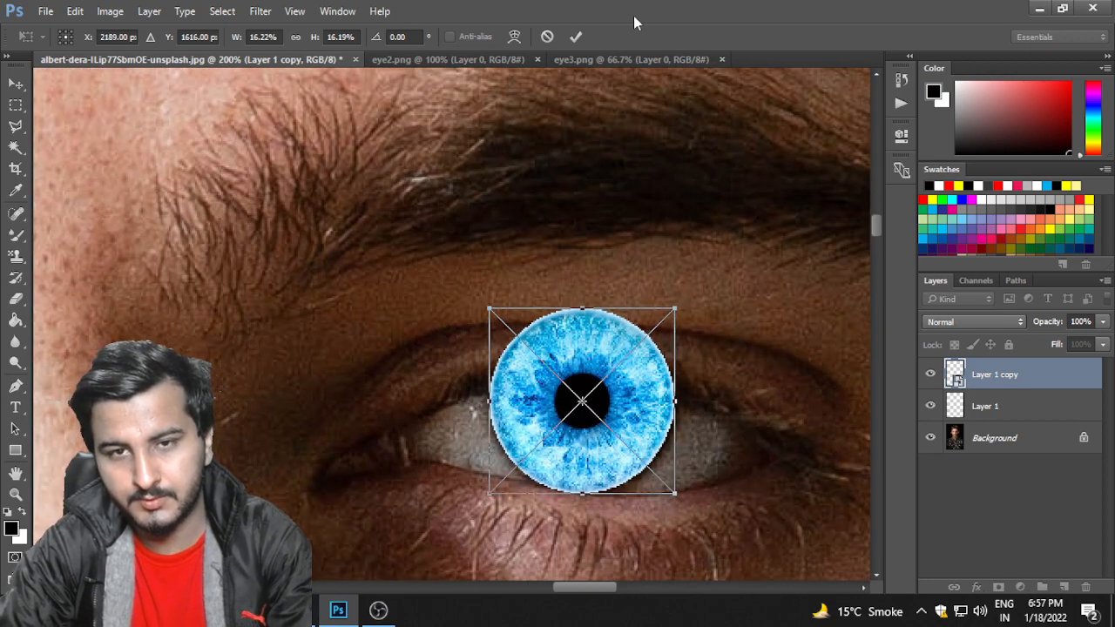
{"action": "left_click", "coordinate": [578, 36]}
- Shrink the Layer 1 copy iris further so it matches the size of the eye's natural iris
{"action": "right_click", "coordinate": [954, 373]}
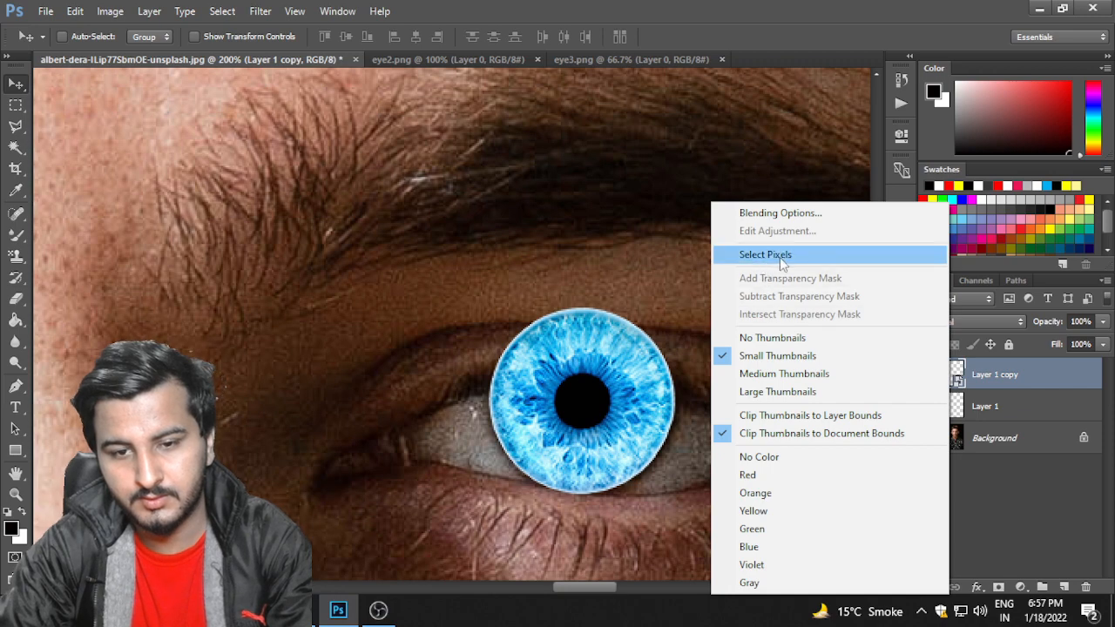
{"action": "left_click", "coordinate": [1035, 381]}
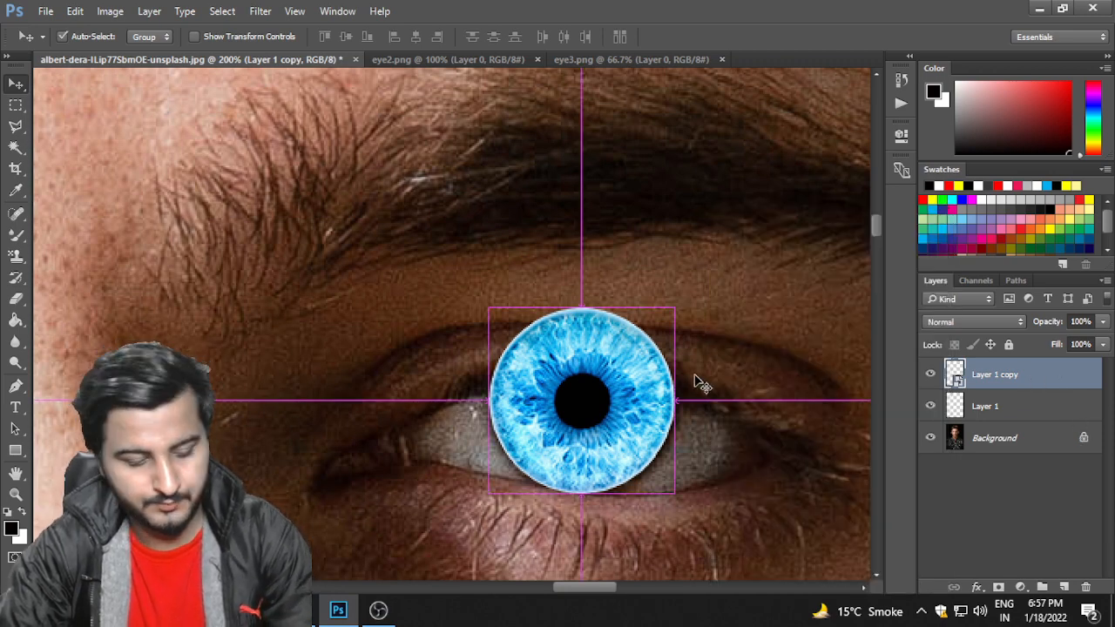
{"action": "key", "text": "ctrl+t"}
{"action": "left_click_drag", "start_coordinate": [672, 306], "coordinate": [634, 358]}
{"action": "left_click", "coordinate": [575, 37]}
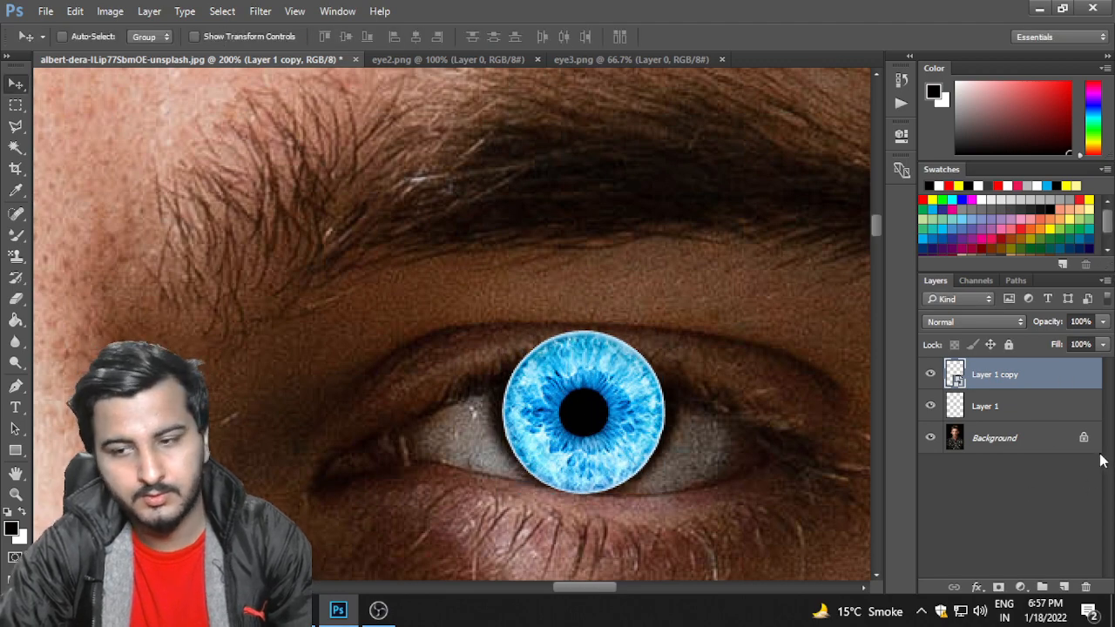
- Rasterize Layer 1 copy and erase the iris edges overlapping the eyelids with the 69 px Eraser
{"action": "right_click", "coordinate": [1037, 390]}
{"action": "left_click", "coordinate": [828, 361]}
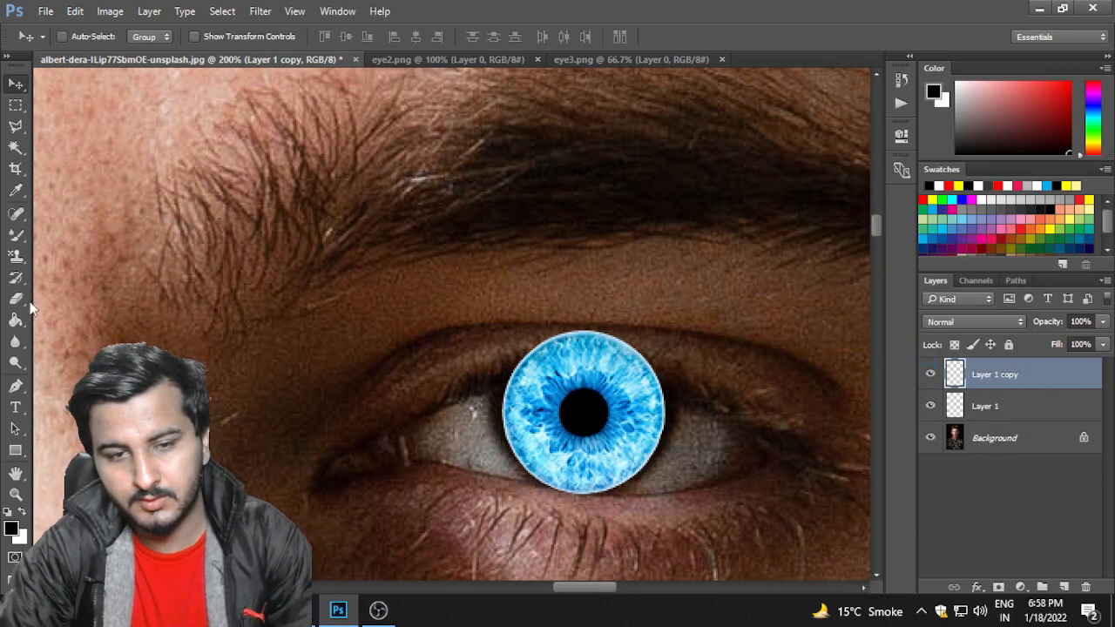
{"action": "left_click", "coordinate": [16, 299]}
{"action": "mouse_move", "coordinate": [572, 323]}
{"action": "left_mouse_down"}
{"action": "mouse_move", "coordinate": [661, 332]}
{"action": "mouse_move", "coordinate": [683, 363]}
{"action": "mouse_move", "coordinate": [670, 346]}
{"action": "mouse_move", "coordinate": [622, 337]}
{"action": "mouse_move", "coordinate": [667, 358]}
{"action": "mouse_move", "coordinate": [518, 312]}
{"action": "mouse_move", "coordinate": [505, 333]}
{"action": "mouse_move", "coordinate": [477, 342]}
{"action": "mouse_move", "coordinate": [506, 334]}
{"action": "mouse_move", "coordinate": [482, 355]}
{"action": "mouse_move", "coordinate": [445, 351]}
{"action": "mouse_move", "coordinate": [494, 348]}
{"action": "left_mouse_up"}
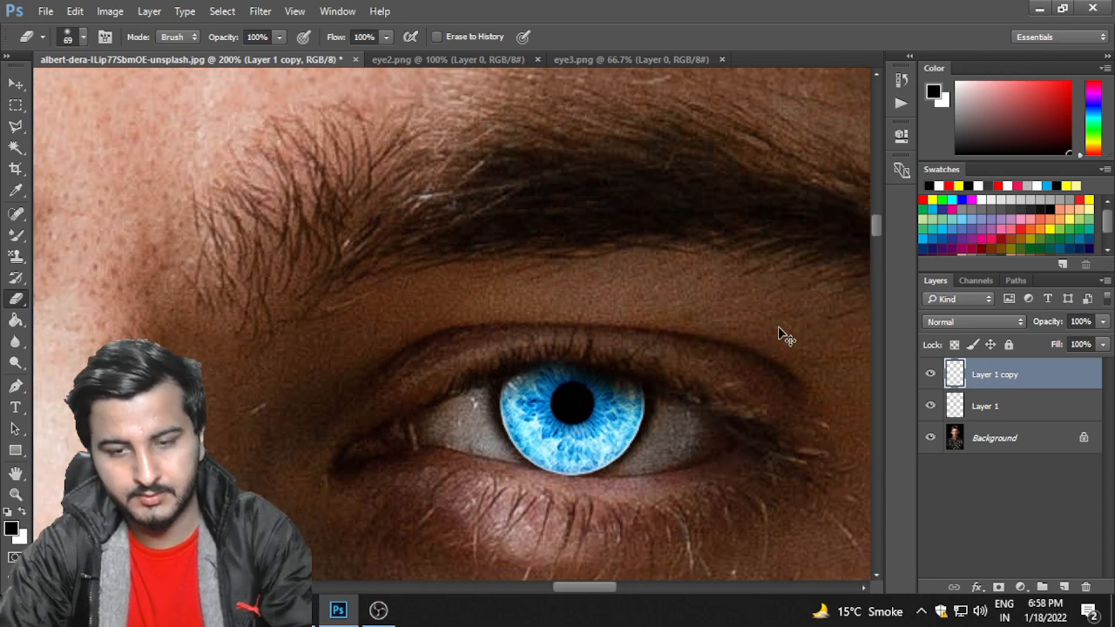
- Examine both blue irises against the whole portrait and up close
{"action": "key", "text": "ctrl+minus"}
{"action": "key", "text": "ctrl+minus"}
{"action": "key", "text": "ctrl+minus"}
{"action": "key", "text": "ctrl+minus"}
{"action": "key", "text": "ctrl+minus"}
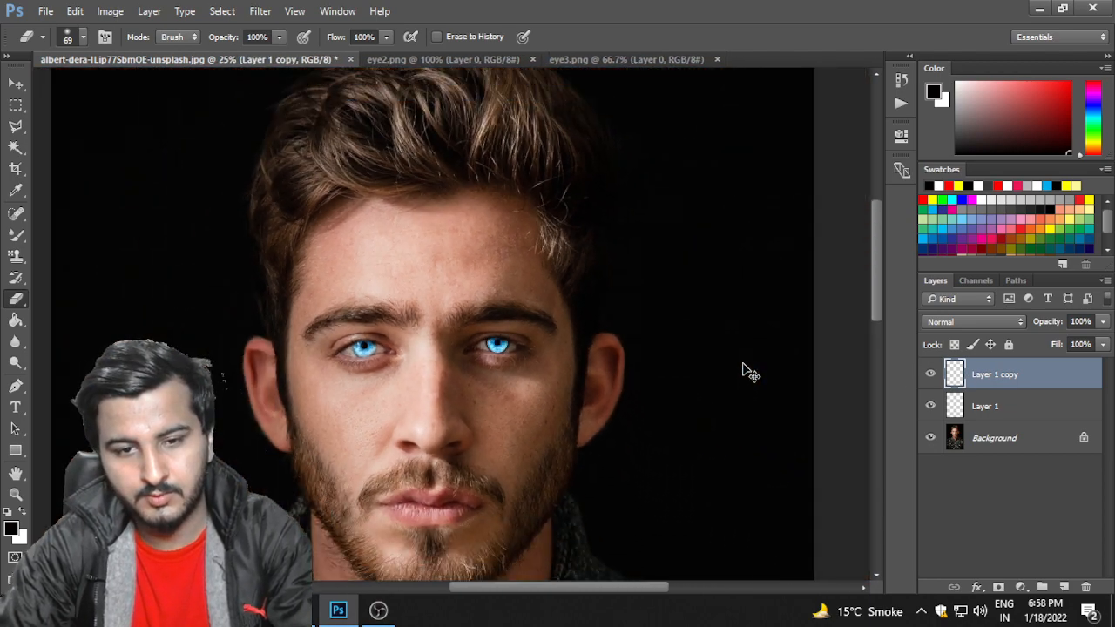
{"action": "key", "text": "ctrl+minus"}
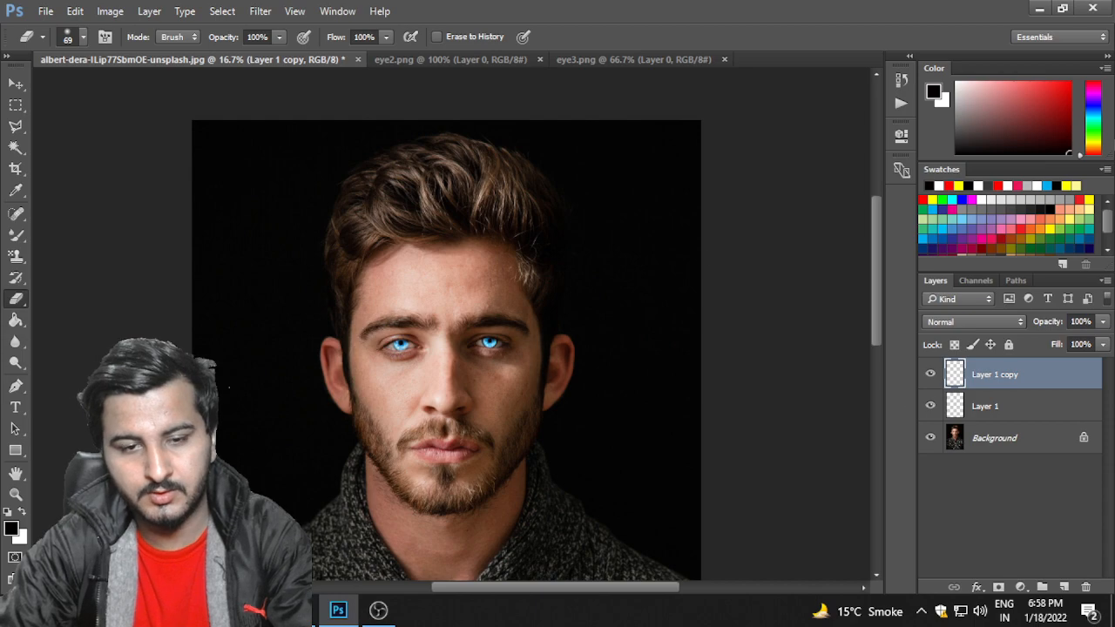
{"action": "key", "text": "ctrl+plus"}
{"action": "key", "text": "ctrl+plus"}
{"action": "key", "text": "ctrl+plus"}
{"action": "key", "text": "ctrl+plus"}
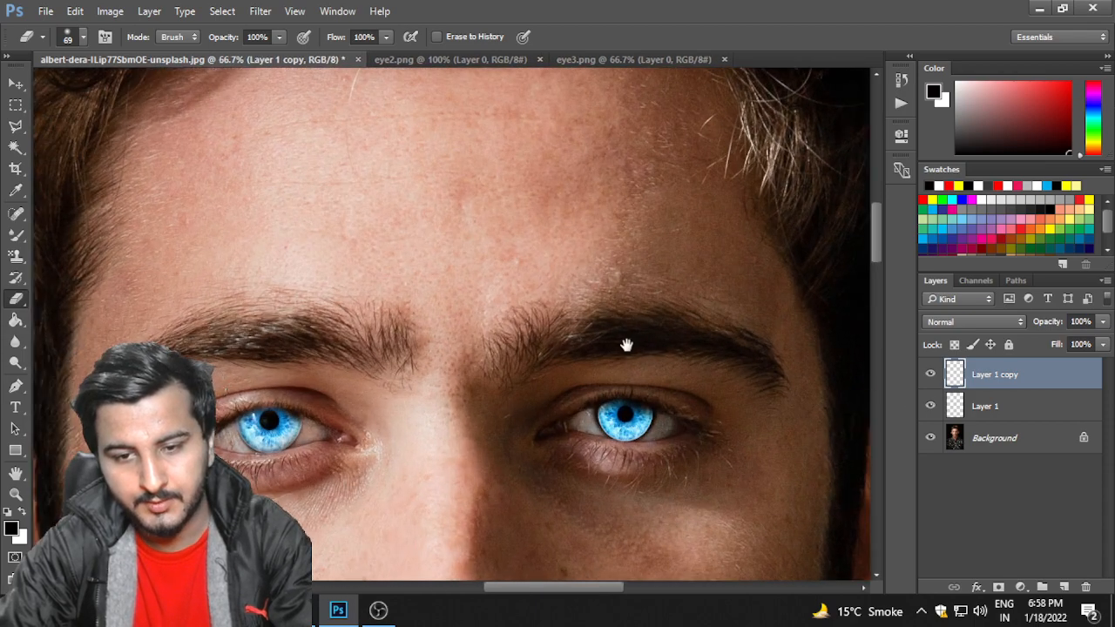
- Set the blend mode of Layer 1 copy to Screen
{"action": "left_click_drag", "start_coordinate": [592, 348], "coordinate": [444, 336]}
{"action": "key", "text": "ctrl+plus"}
{"action": "key", "text": "ctrl+plus"}
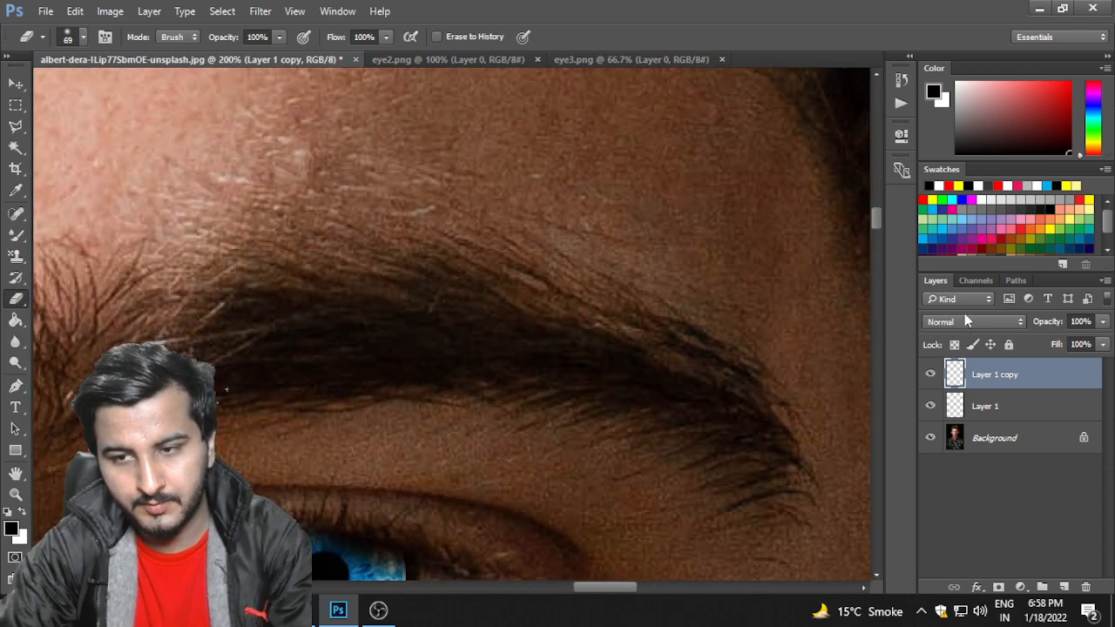
{"action": "left_click", "coordinate": [958, 320]}
{"action": "left_click", "coordinate": [960, 102]}
- Inspect the Screen-blended second iris up close and compare it with the first eye
{"action": "key", "text": "ctrl+minus"}
{"action": "key", "text": "ctrl+minus"}
{"action": "key", "text": "ctrl+plus"}
{"action": "key", "text": "ctrl+plus"}
{"action": "left_click_drag", "start_coordinate": [534, 470], "coordinate": [614, 190]}
{"action": "mouse_move", "coordinate": [579, 318]}
{"action": "left_mouse_down"}
{"action": "mouse_move", "coordinate": [620, 317]}
{"action": "mouse_move", "coordinate": [595, 400]}
{"action": "mouse_move", "coordinate": [547, 420]}
{"action": "mouse_move", "coordinate": [525, 451]}
{"action": "mouse_move", "coordinate": [458, 447]}
{"action": "mouse_move", "coordinate": [371, 422]}
{"action": "mouse_move", "coordinate": [402, 411]}
{"action": "mouse_move", "coordinate": [367, 394]}
{"action": "mouse_move", "coordinate": [349, 284]}
{"action": "left_mouse_up"}
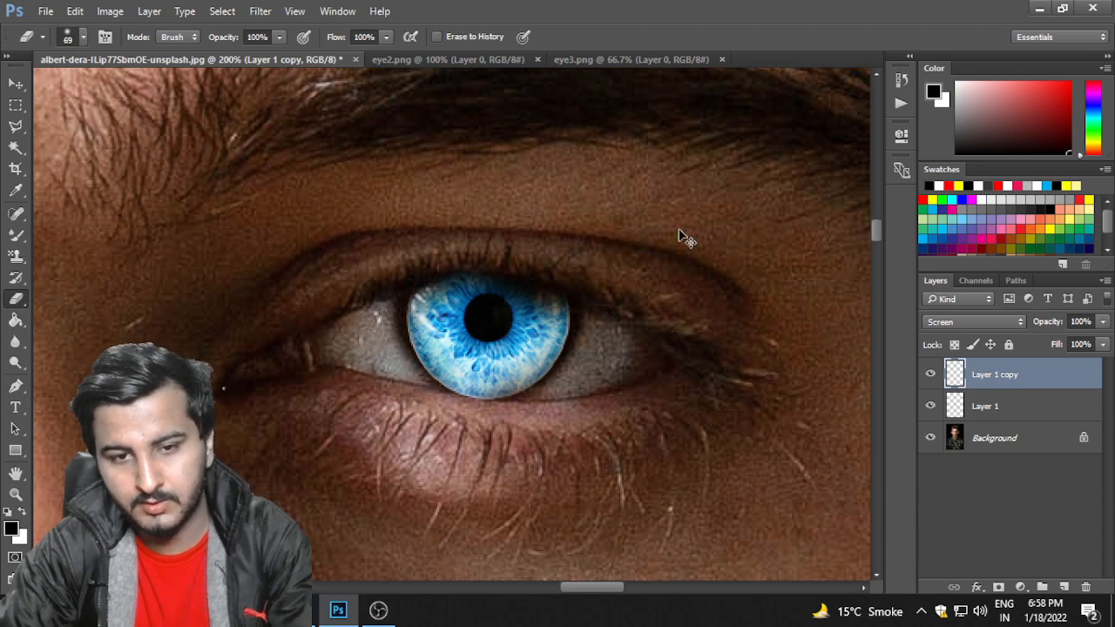
{"action": "key", "text": "ctrl+minus"}
{"action": "key", "text": "ctrl+minus"}
{"action": "left_click_drag", "start_coordinate": [372, 416], "coordinate": [672, 417]}
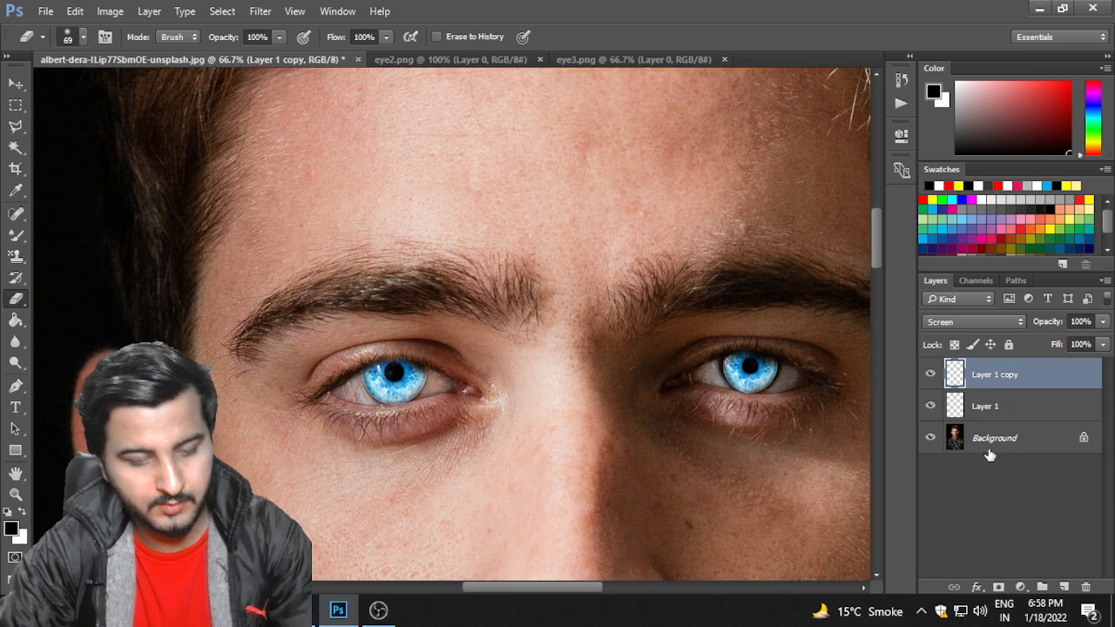
- Merge all visible layers into the Background and soften the outer edges of both irises with a 6 px Mixer Brush
{"action": "key", "text": "ctrl+shift+e"}
{"action": "left_click", "coordinate": [16, 233]}
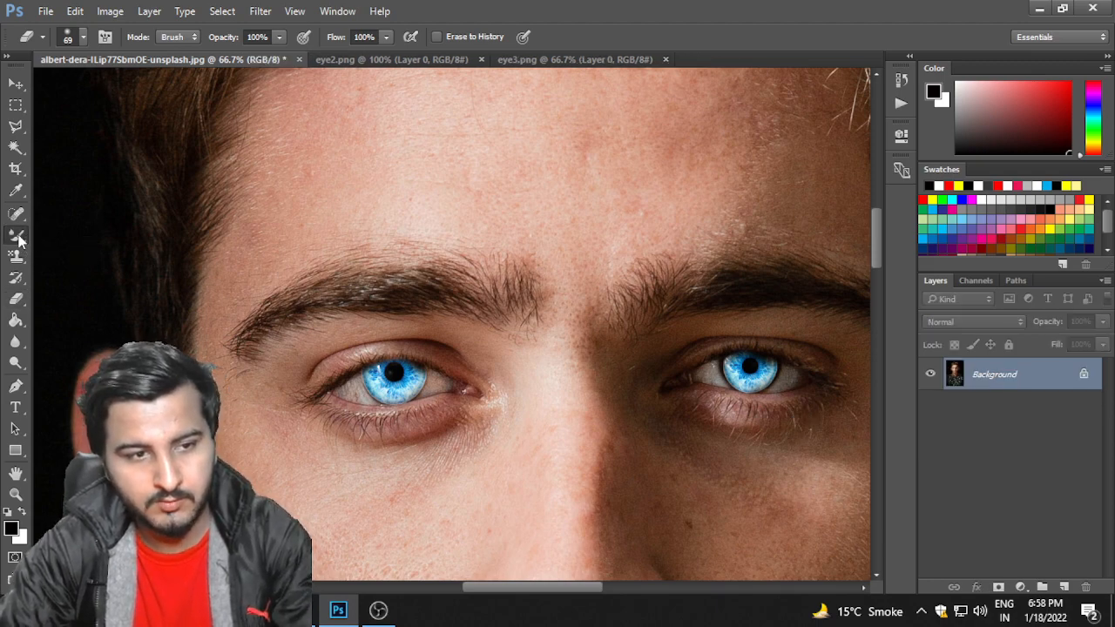
{"action": "key", "text": "ctrl+plus"}
{"action": "scroll", "coordinate": [430, 462], "scroll_direction": "up", "scroll_amount": 2}
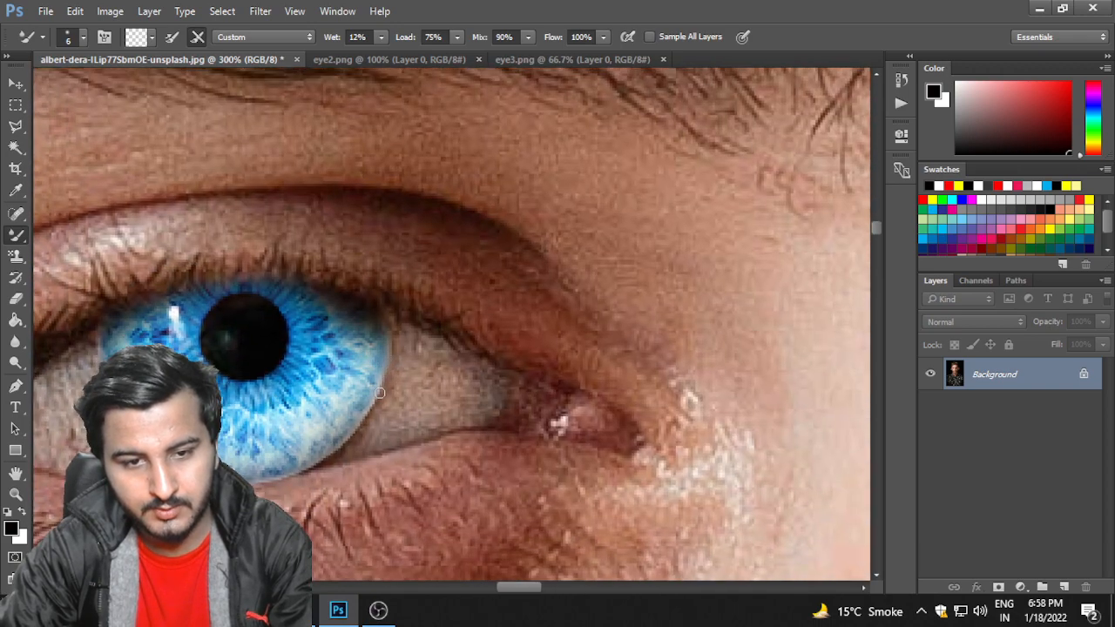
{"action": "mouse_move", "coordinate": [374, 400]}
{"action": "left_mouse_down"}
{"action": "mouse_move", "coordinate": [355, 443]}
{"action": "mouse_move", "coordinate": [317, 467]}
{"action": "left_mouse_up"}
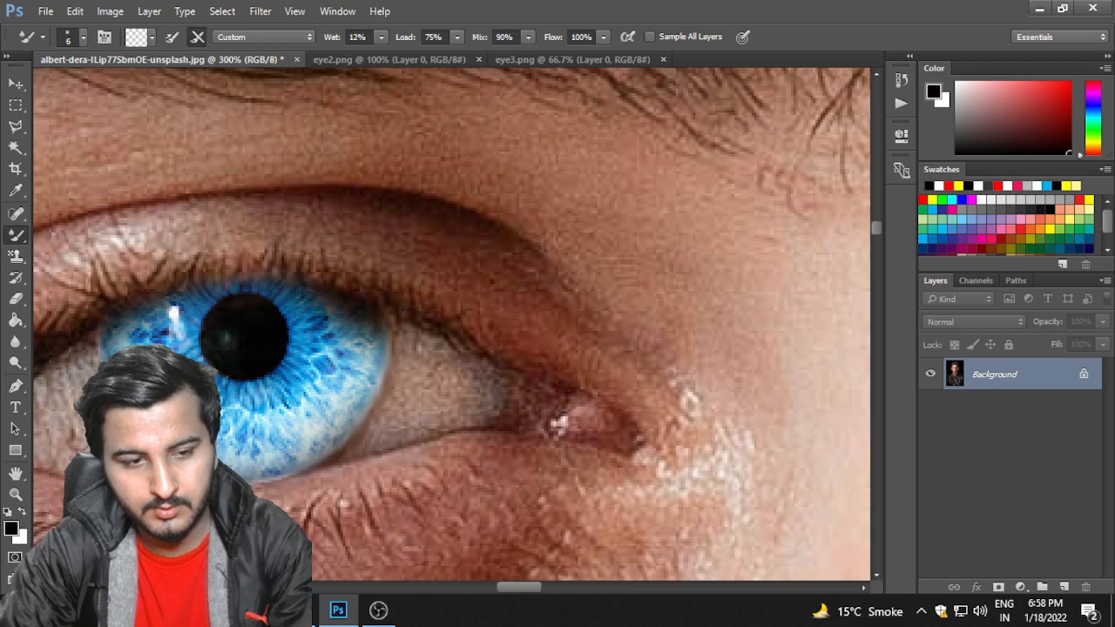
{"action": "scroll", "coordinate": [423, 343], "scroll_direction": "right", "scroll_amount": 10}
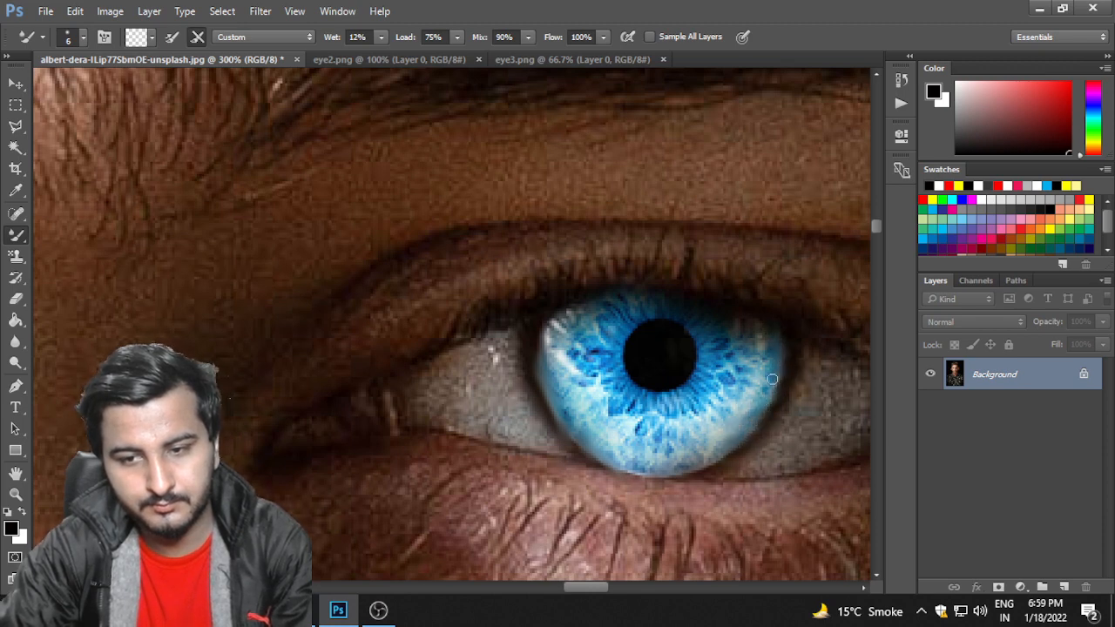
- Examine the softened blue eyes at several magnifications and across the whole portrait
{"action": "key", "text": "ctrl+minus"}
{"action": "key", "text": "ctrl+minus"}
{"action": "key", "text": "ctrl+minus"}
{"action": "key", "text": "ctrl+minus"}
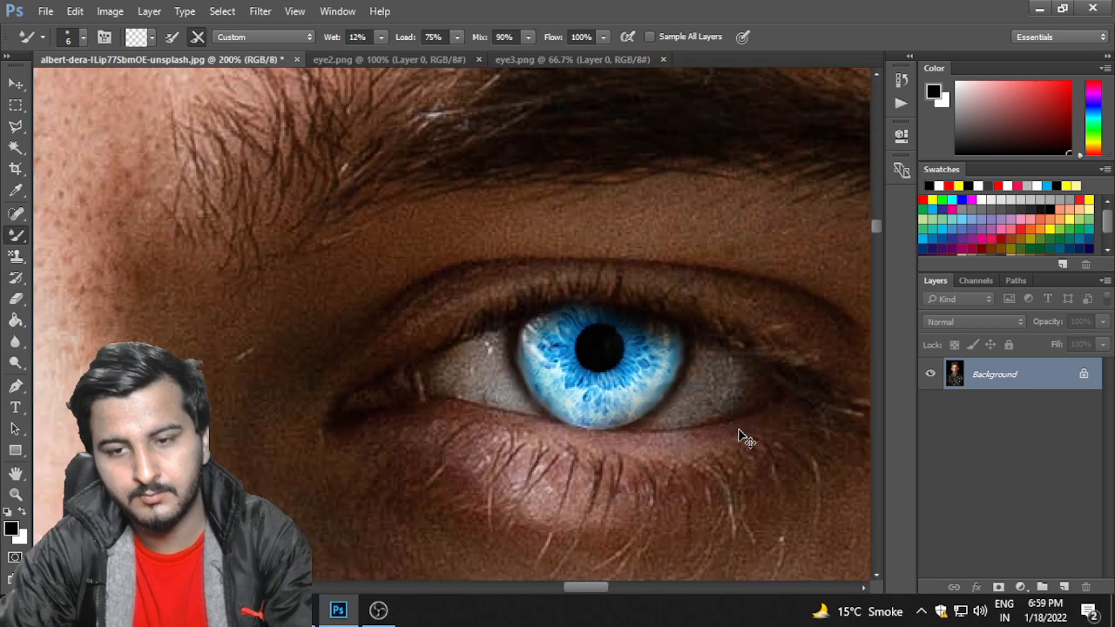
{"action": "key", "text": "ctrl+minus"}
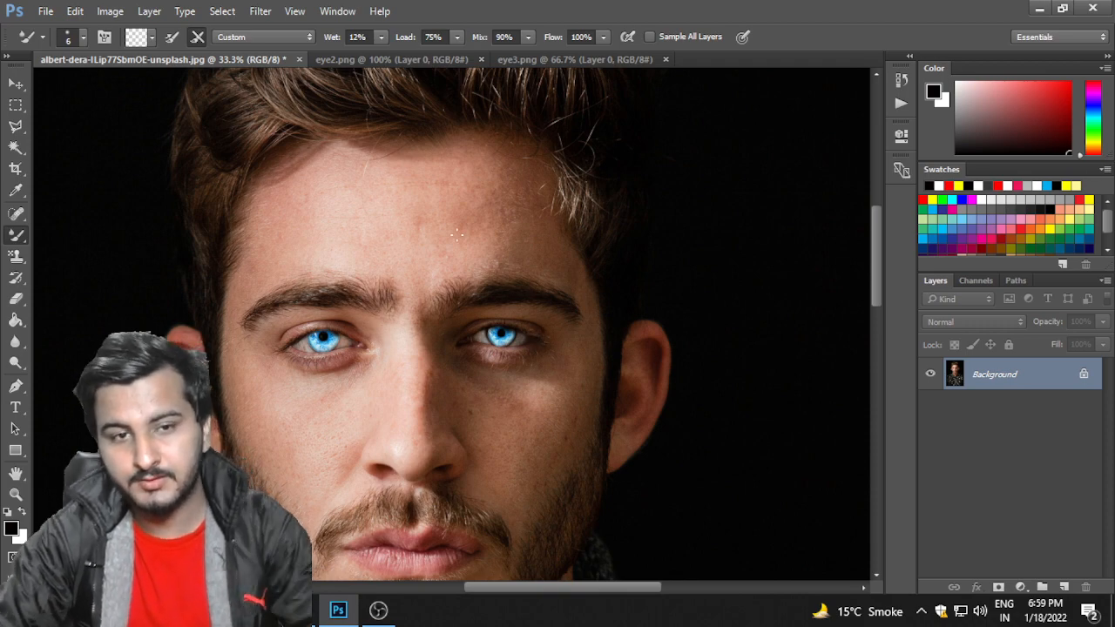
{"action": "scroll", "coordinate": [458, 253], "scroll_direction": "up", "scroll_amount": 6}
{"action": "scroll", "coordinate": [539, 353], "scroll_direction": "down", "scroll_amount": 4}
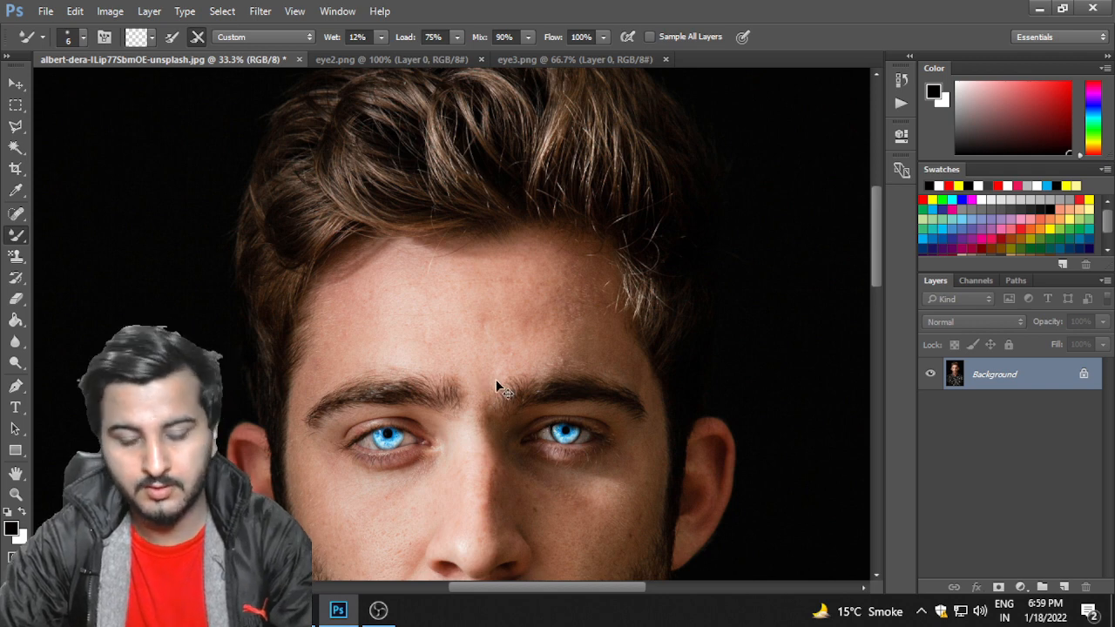
{"action": "key", "text": "ctrl+minus"}
{"action": "key", "text": "ctrl+minus"}
{"action": "key", "text": "alt+F9"}
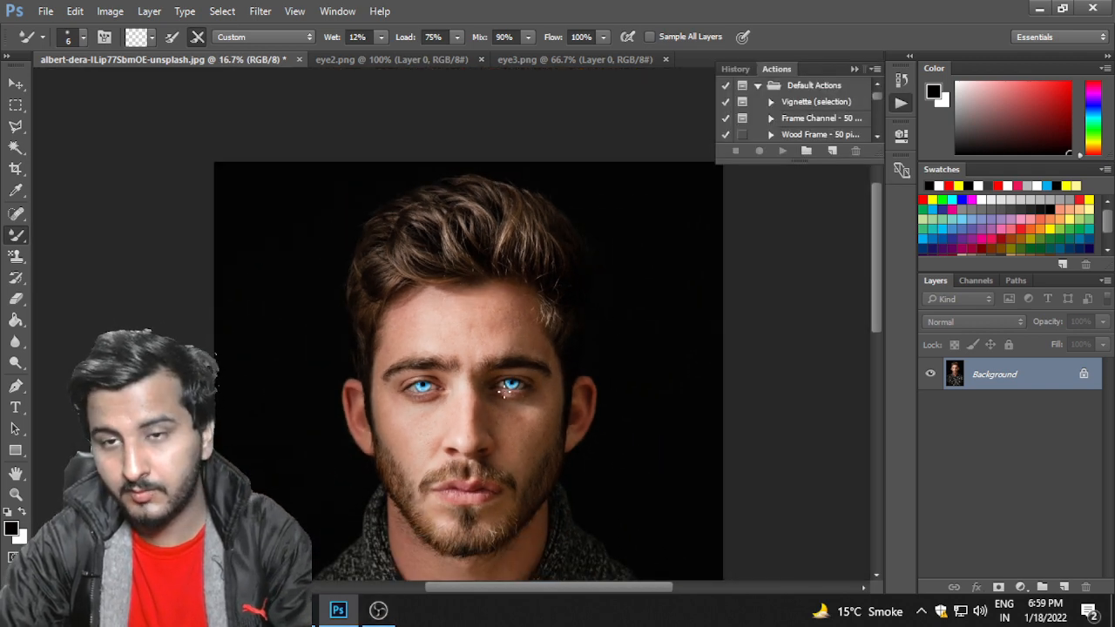